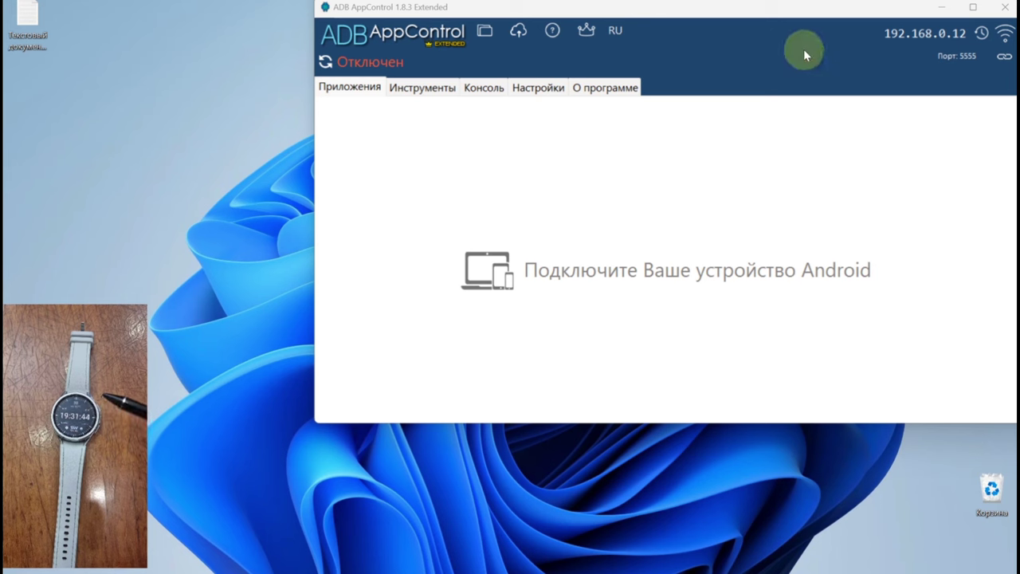
Pair the watch over Wi-Fi at IP 192.168.0.12 using its pairing code and pairing port 41429.
mouse_move(815, 11)
left_mouse_down()
mouse_move(812, 23)
mouse_move(787, 14)
mouse_move(813, 16)
left_mouse_up()
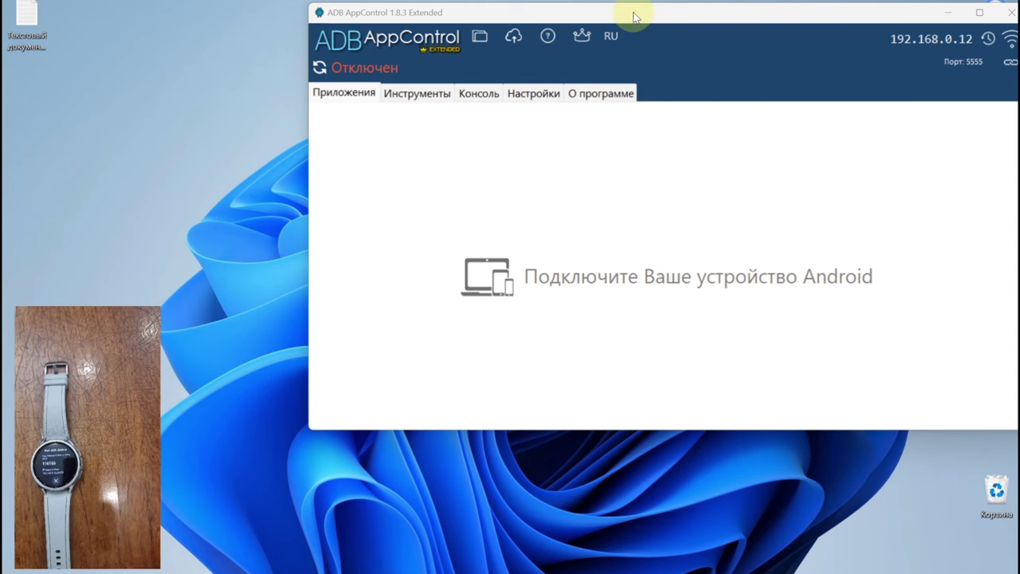
left_click_drag(632, 16, 627, 18)
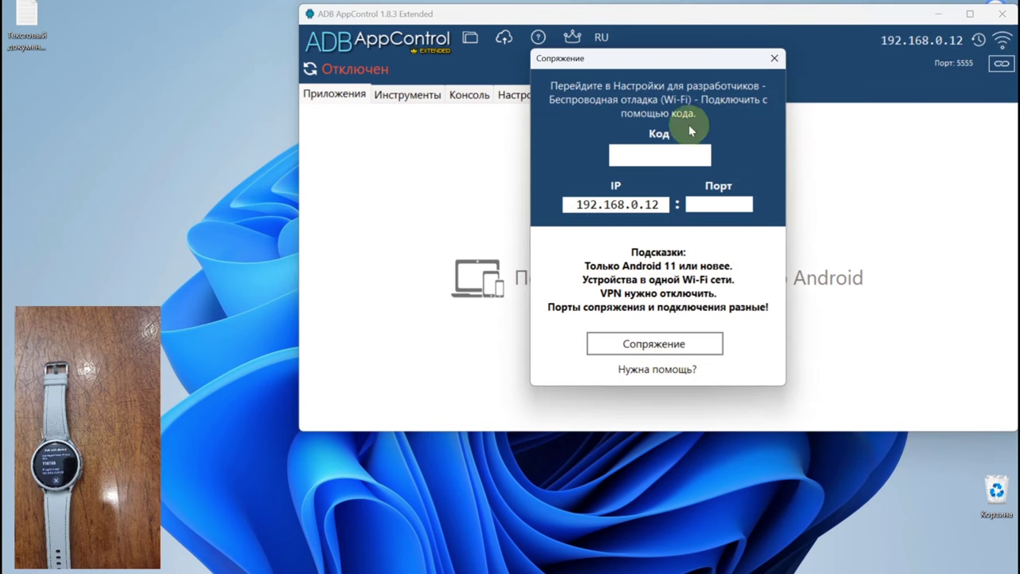
left_click(642, 156)
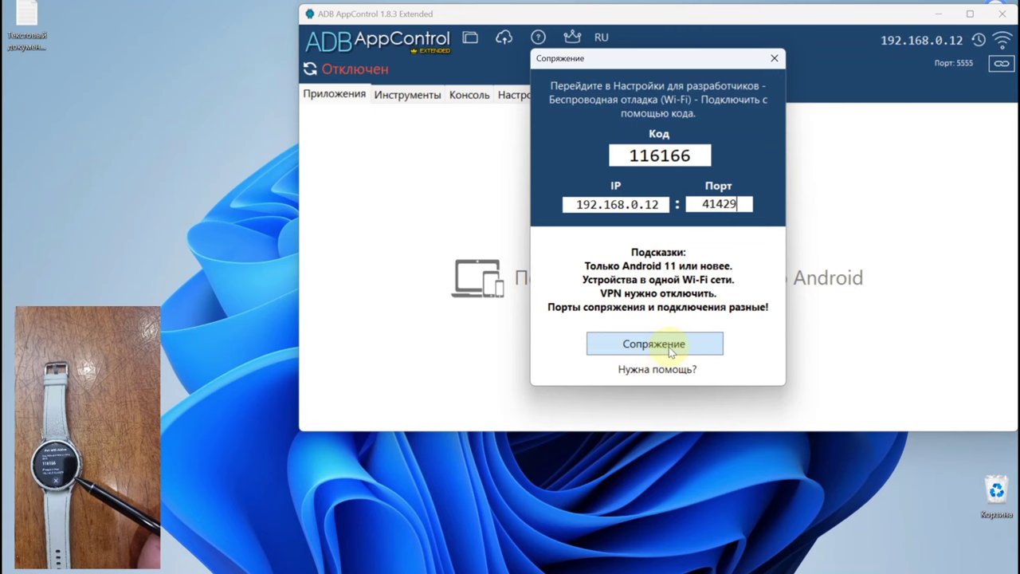
left_click(669, 347)
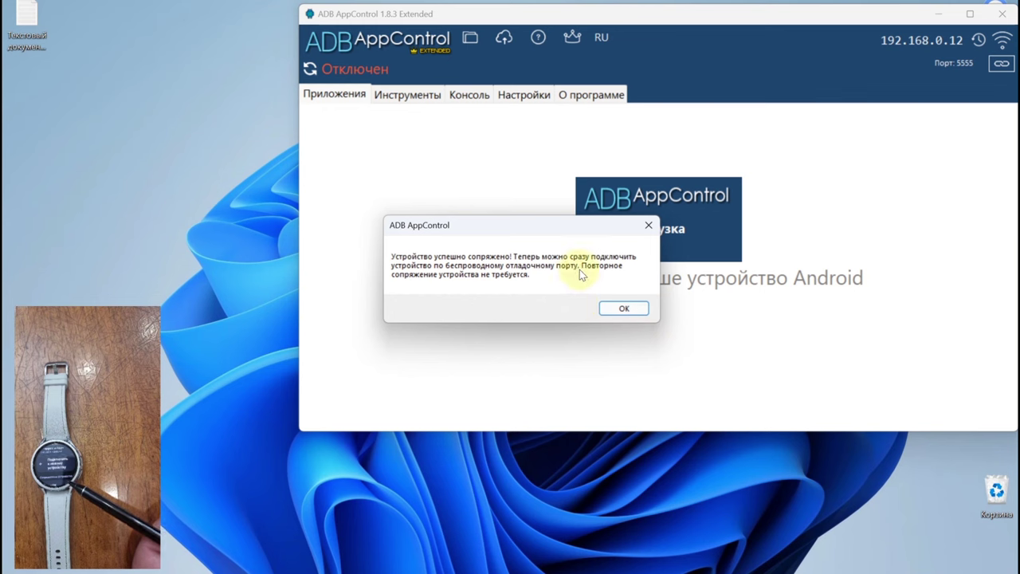
left_click(630, 309)
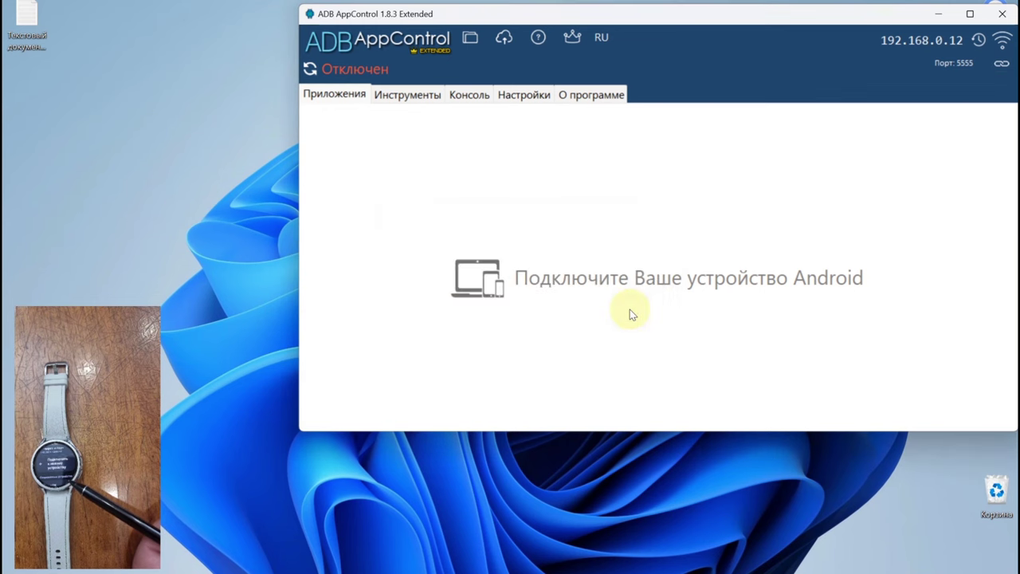
Set the connection port to 45251 and connect to the watch over Wi-Fi.
left_click(971, 70)
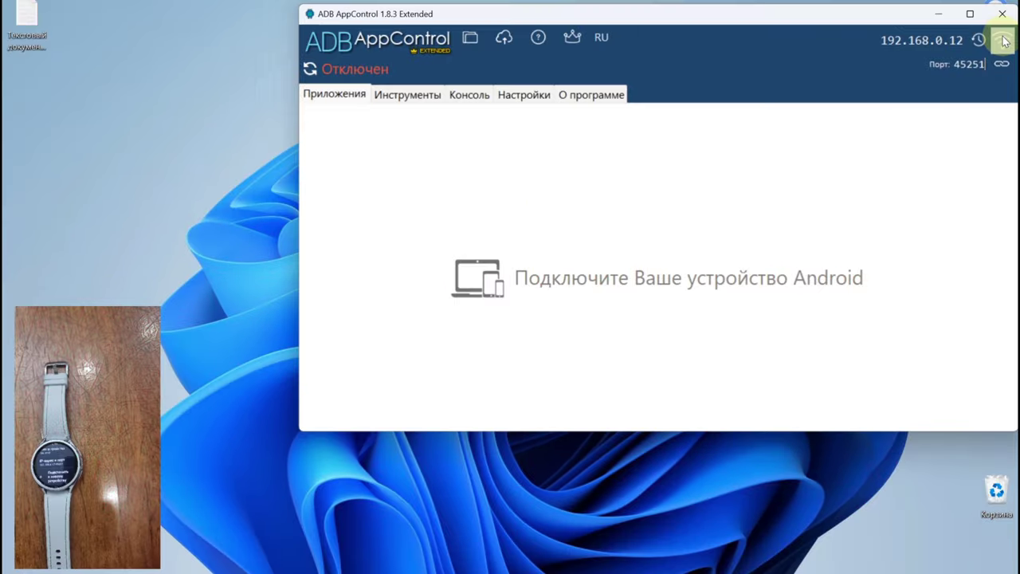
left_click(1002, 44)
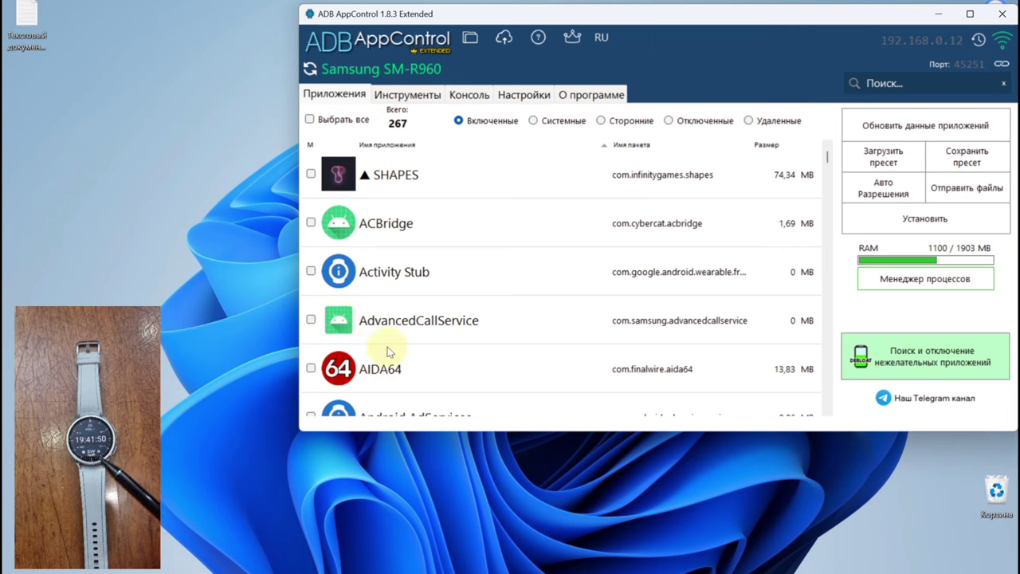
Look through the list of enabled apps installed on the watch and return to its beginning.
scroll(518, 315, "down", 3)
scroll(524, 312, "up", 3)
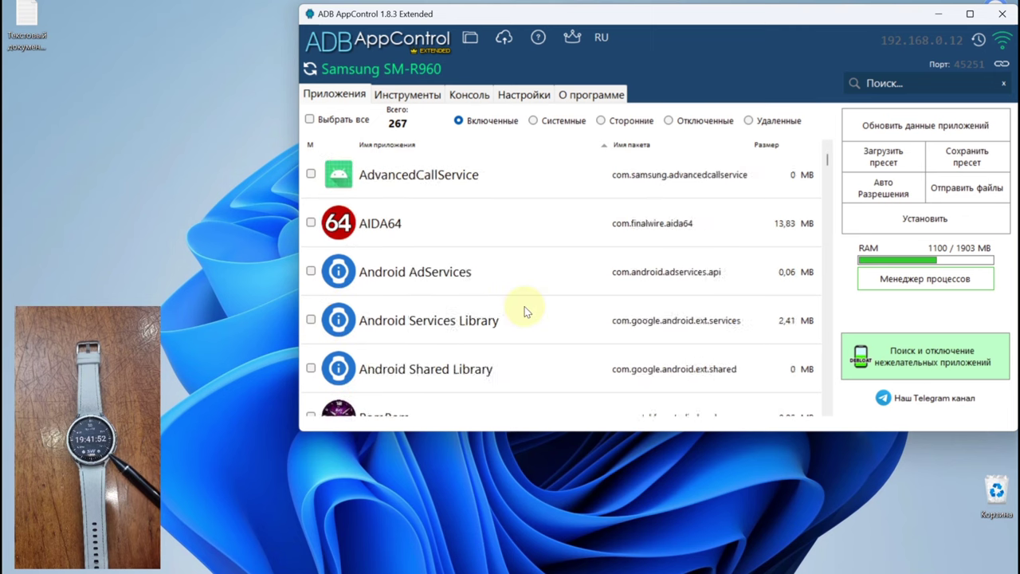
scroll(524, 312, "down", 5)
scroll(524, 312, "down", 8)
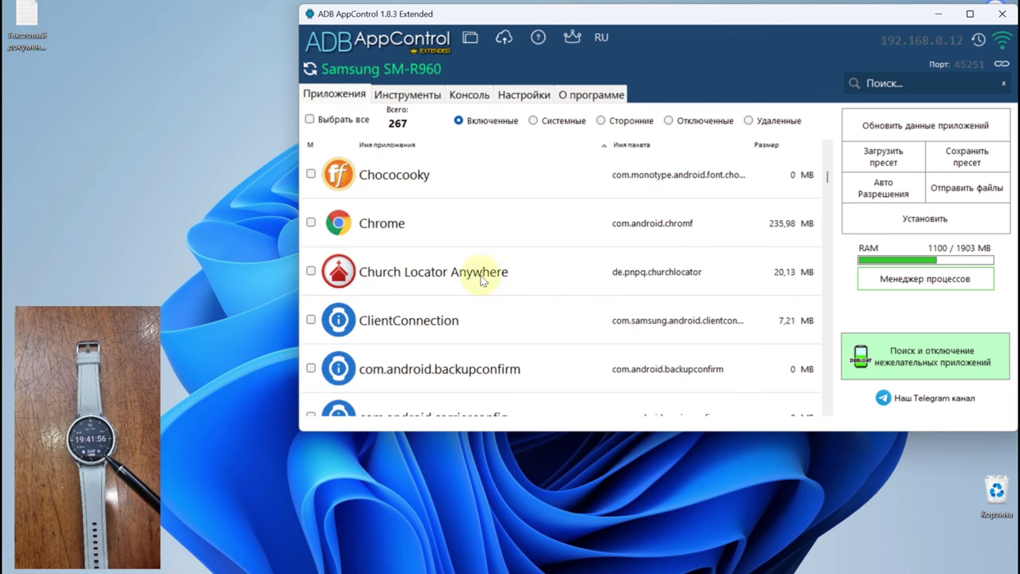
scroll(468, 272, "up", 10)
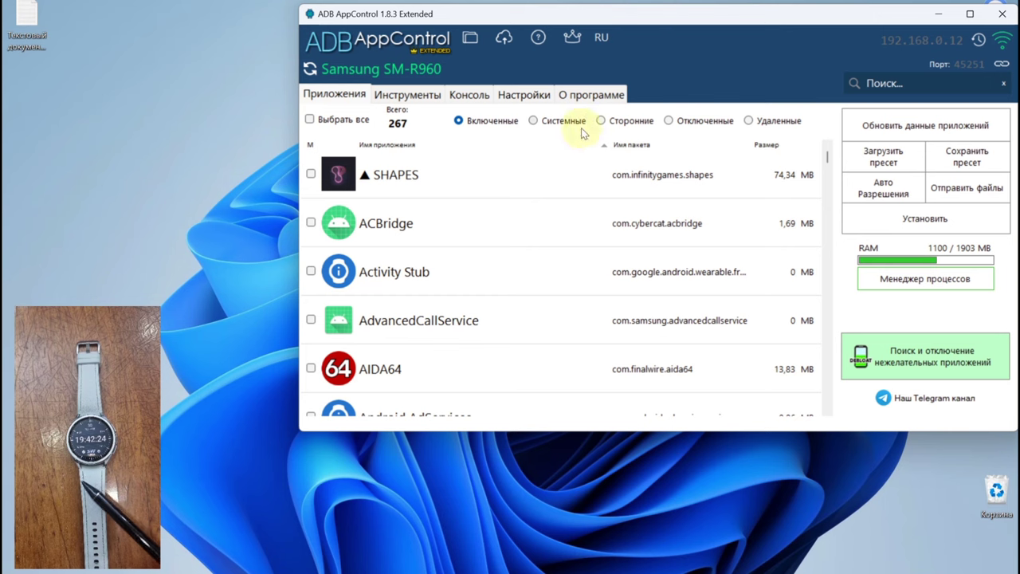
Show only the system apps and look through them for Samsung Health Monitor.
left_click(533, 122)
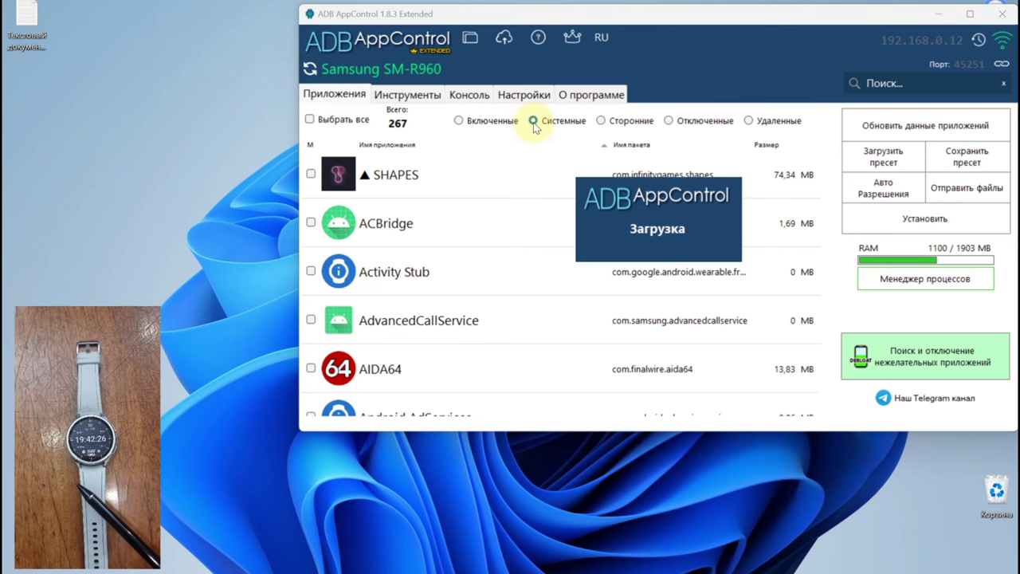
scroll(503, 293, "down", 4)
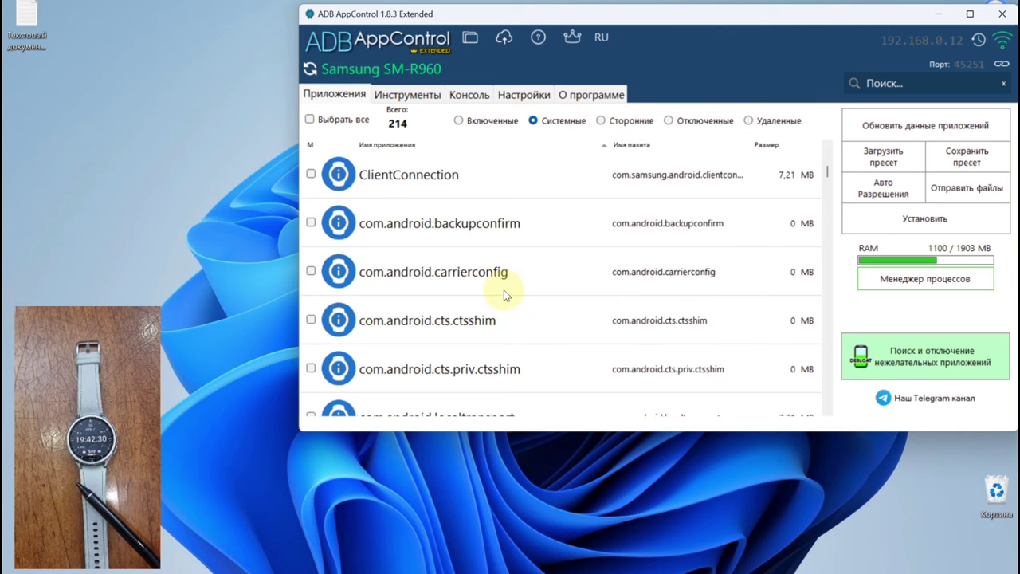
scroll(504, 294, "down", 5)
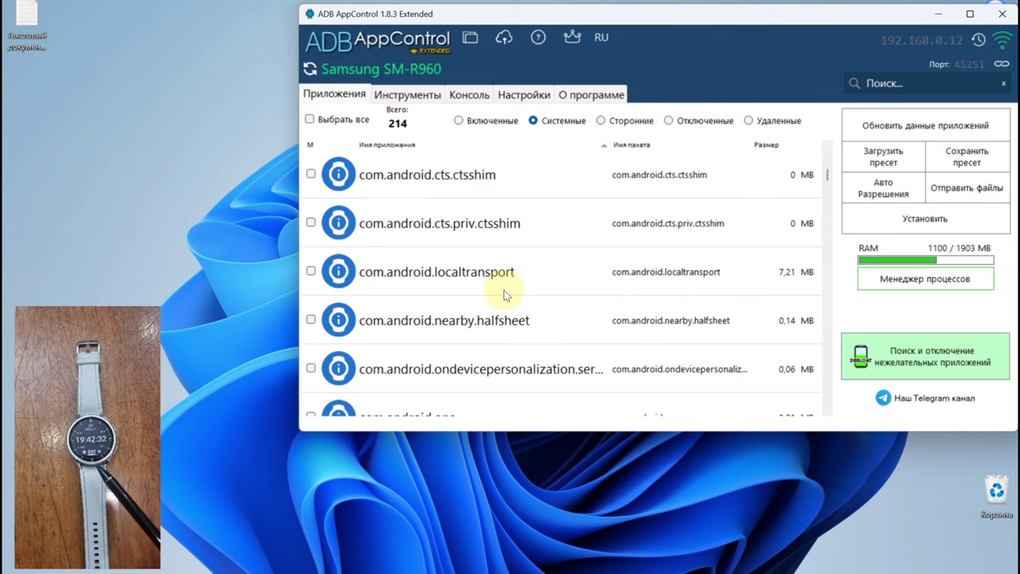
scroll(503, 293, "down", 4)
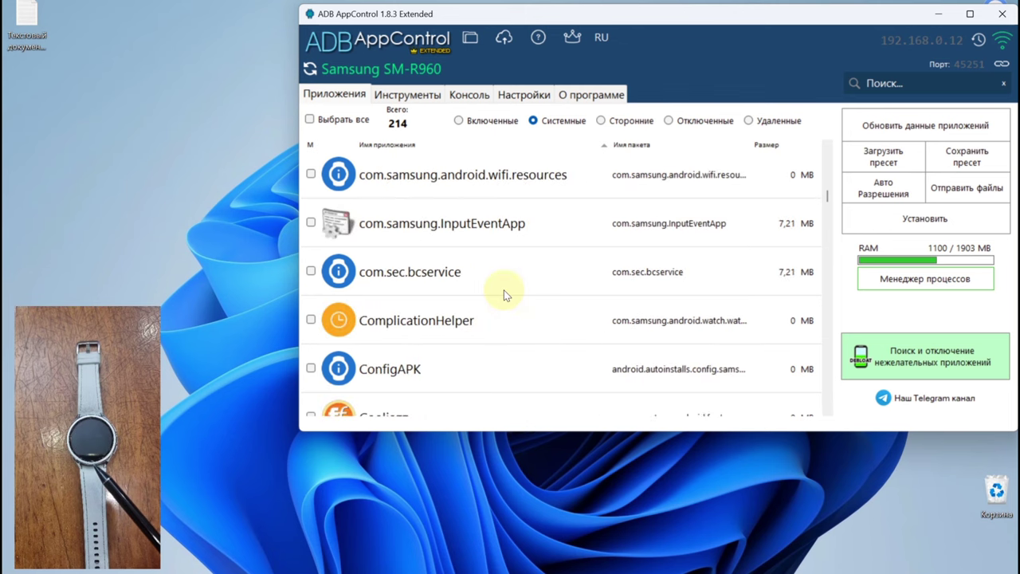
scroll(504, 293, "down", 3)
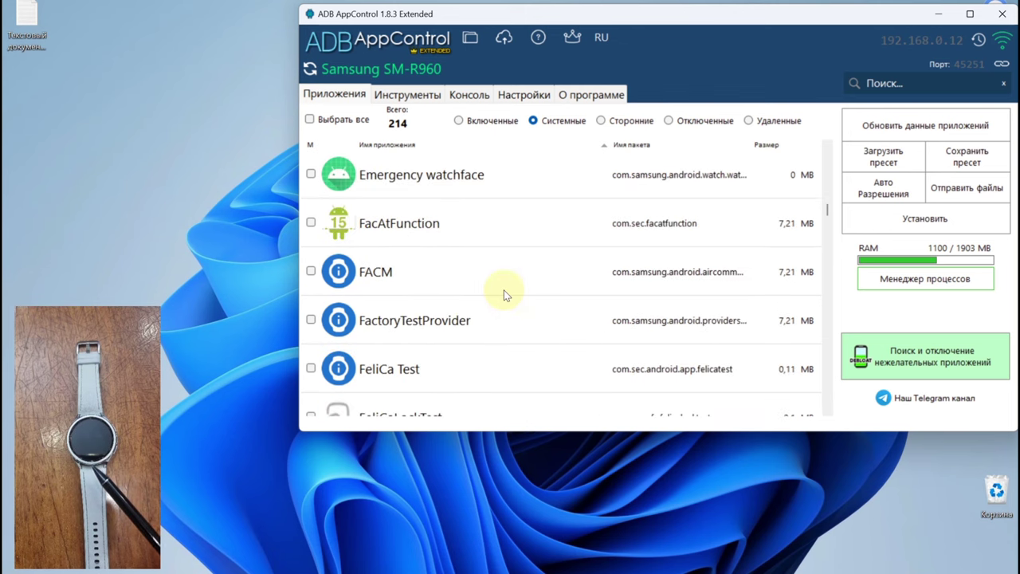
scroll(504, 294, "down", 2)
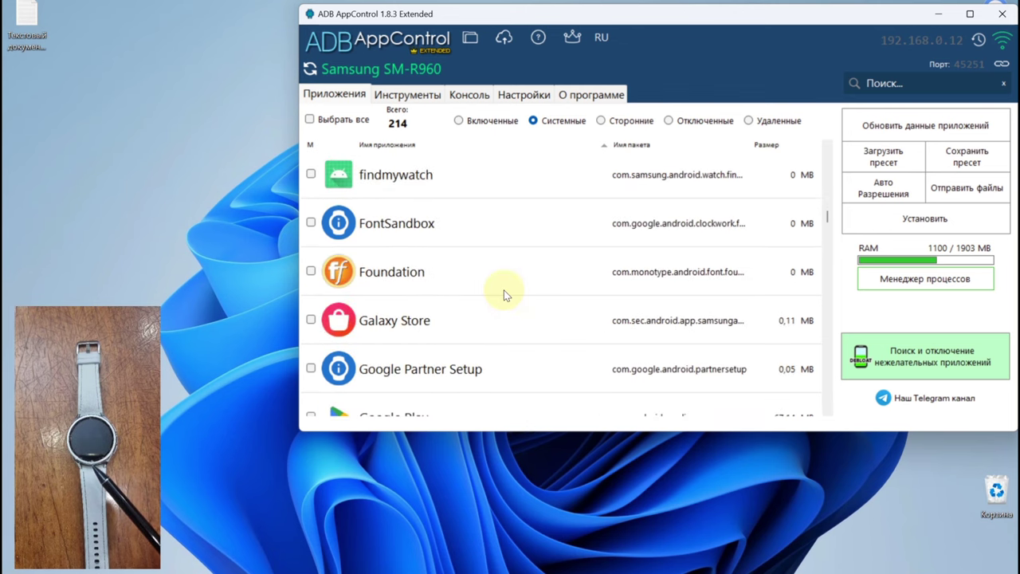
scroll(504, 293, "down", 2)
scroll(503, 293, "down", 1)
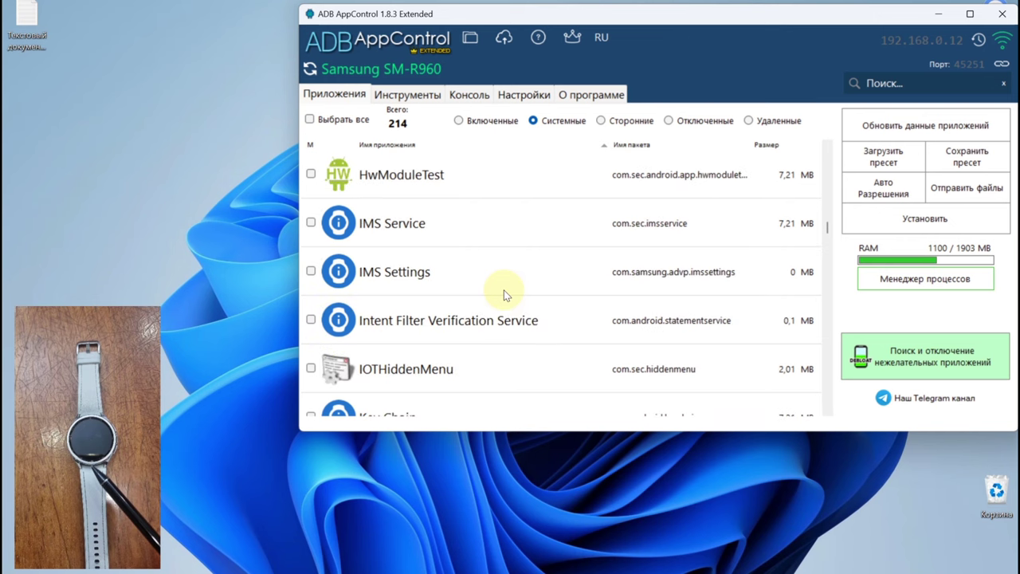
scroll(504, 292, "down", 4)
scroll(503, 291, "down", 1)
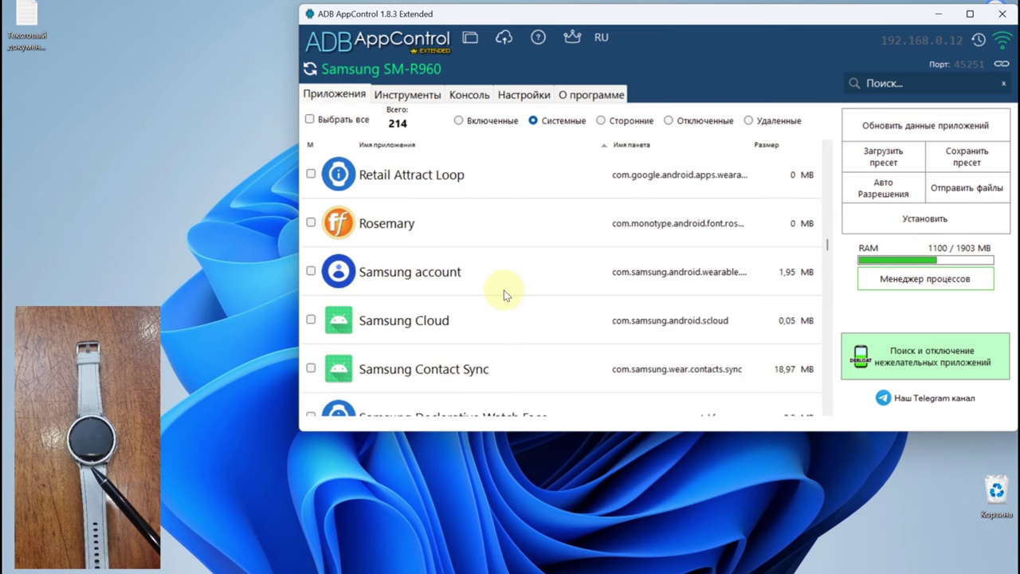
scroll(503, 292, "up", 1)
scroll(572, 310, "down", 3)
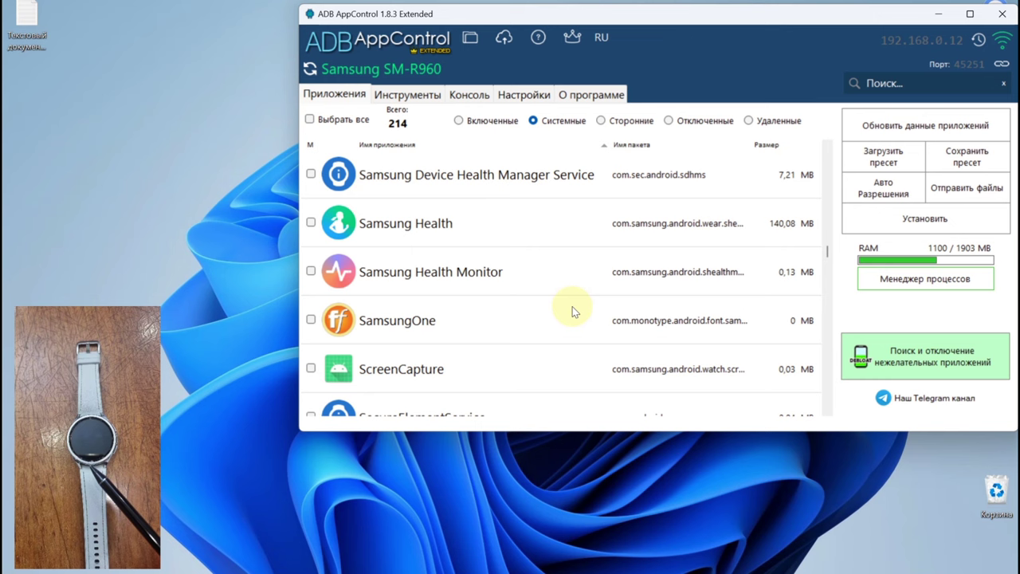
Uninstall Samsung Health Monitor with its data and cache, accepting the system app removal and backing up its APK files first.
left_click(482, 278)
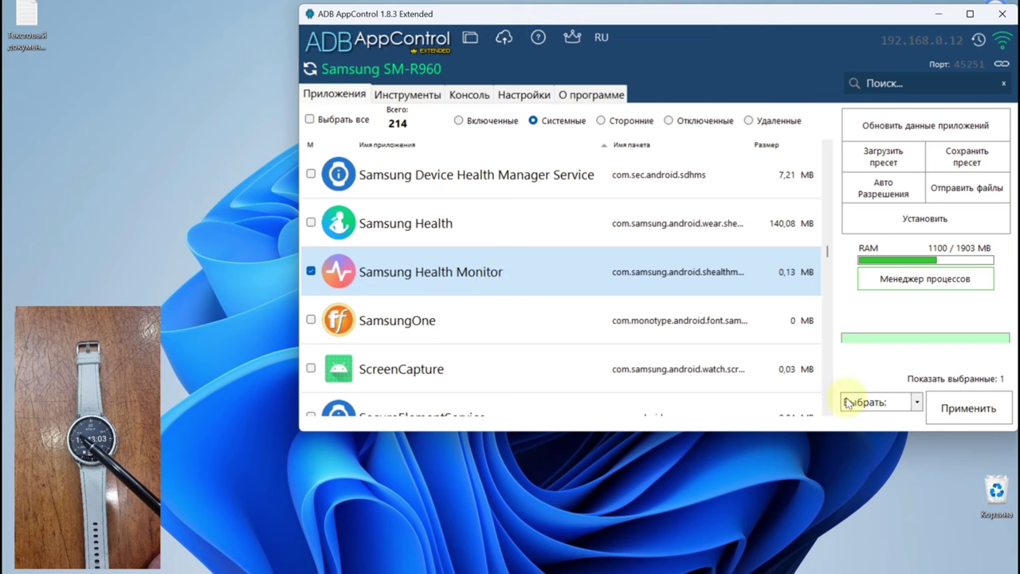
left_click(917, 403)
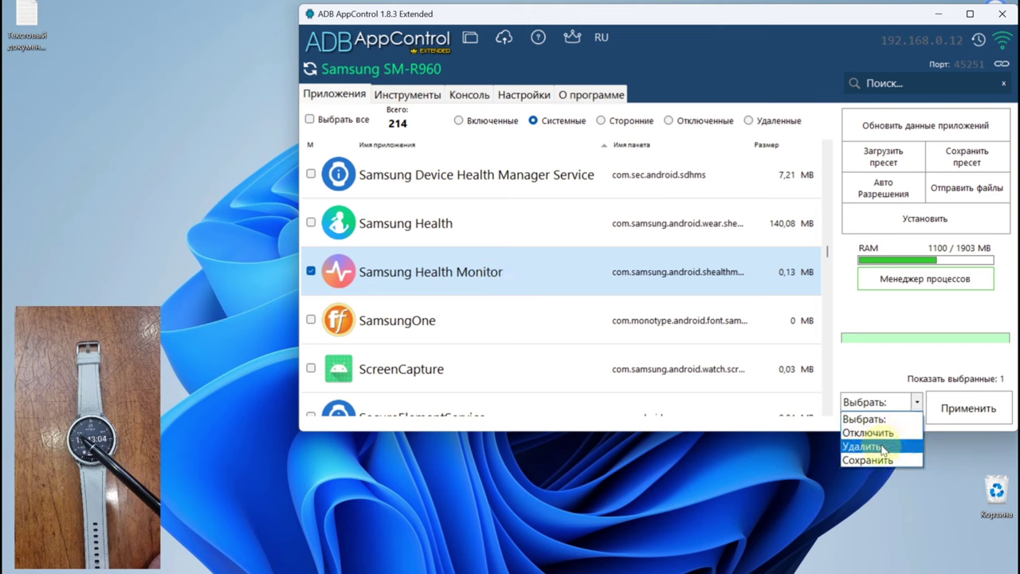
left_click(878, 444)
left_click(970, 411)
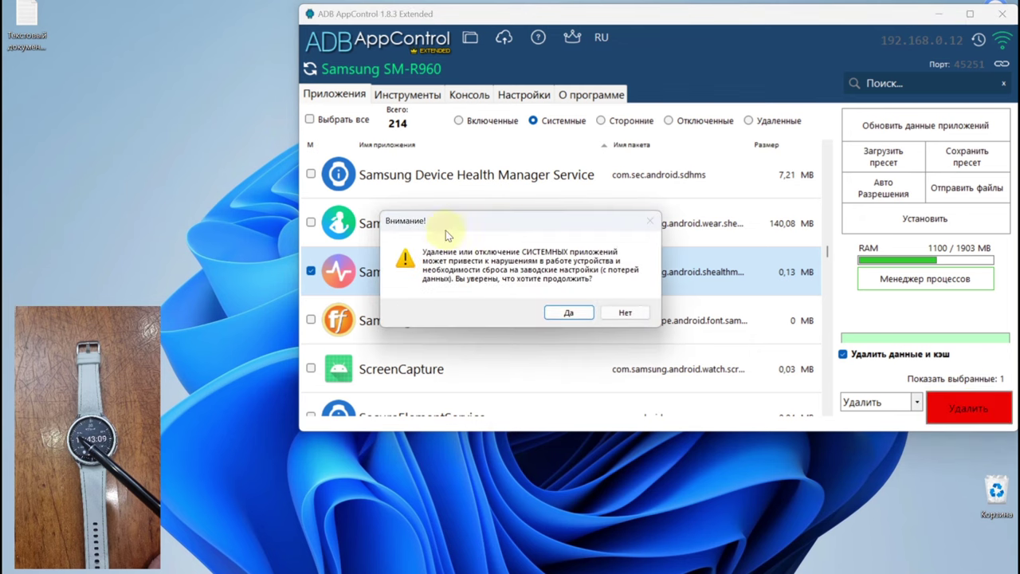
left_click(585, 315)
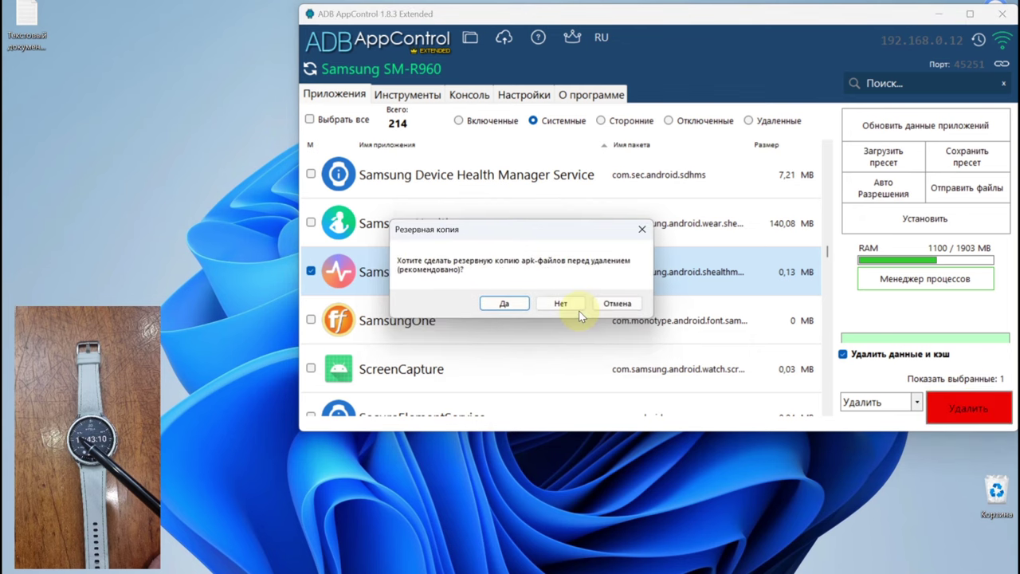
left_click(504, 304)
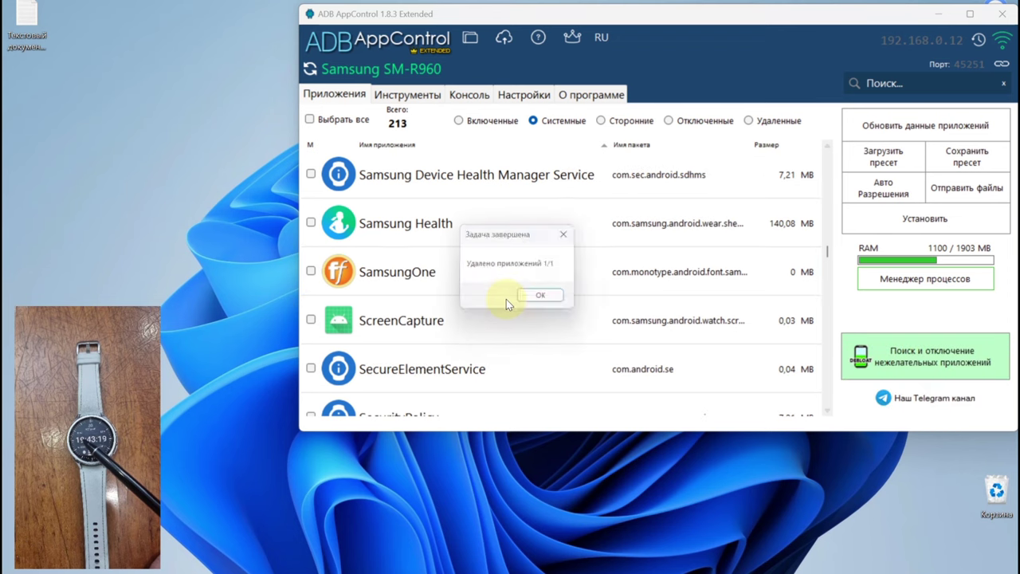
left_click(546, 300)
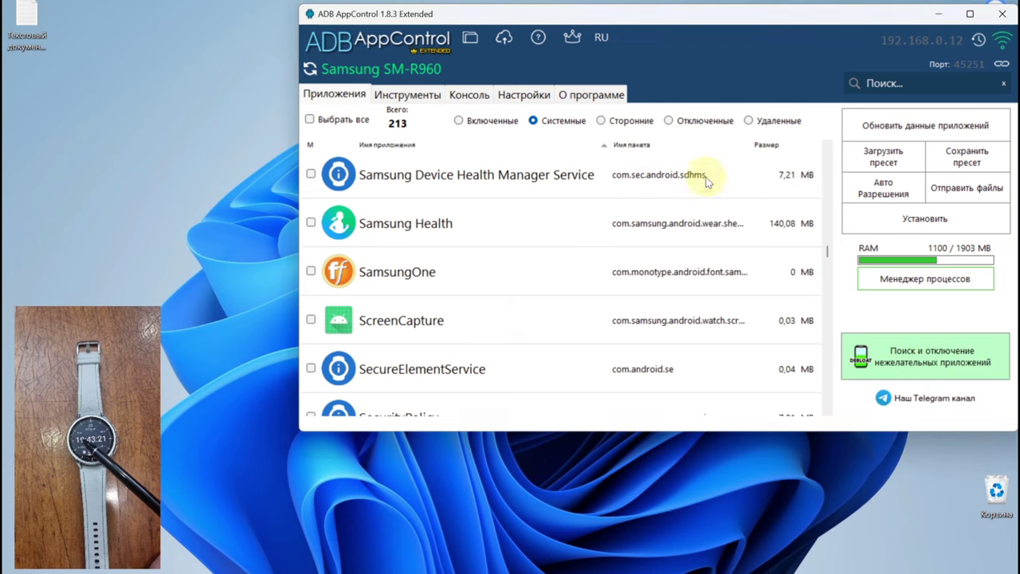
Show the deleted system apps and select Samsung Health Monitor, Wallet, Включение голосом and Сообщения.
left_click(759, 122)
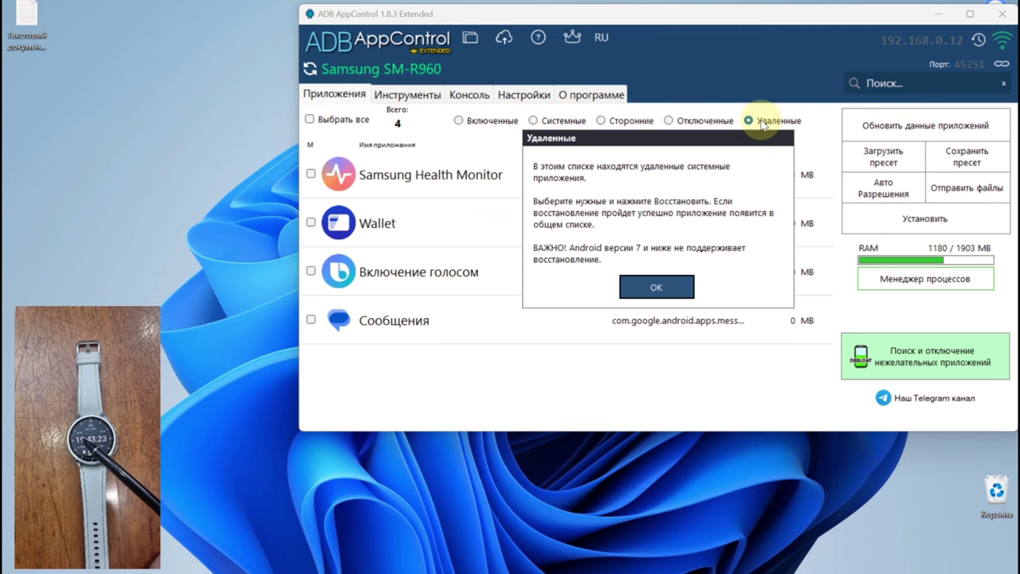
left_click(654, 288)
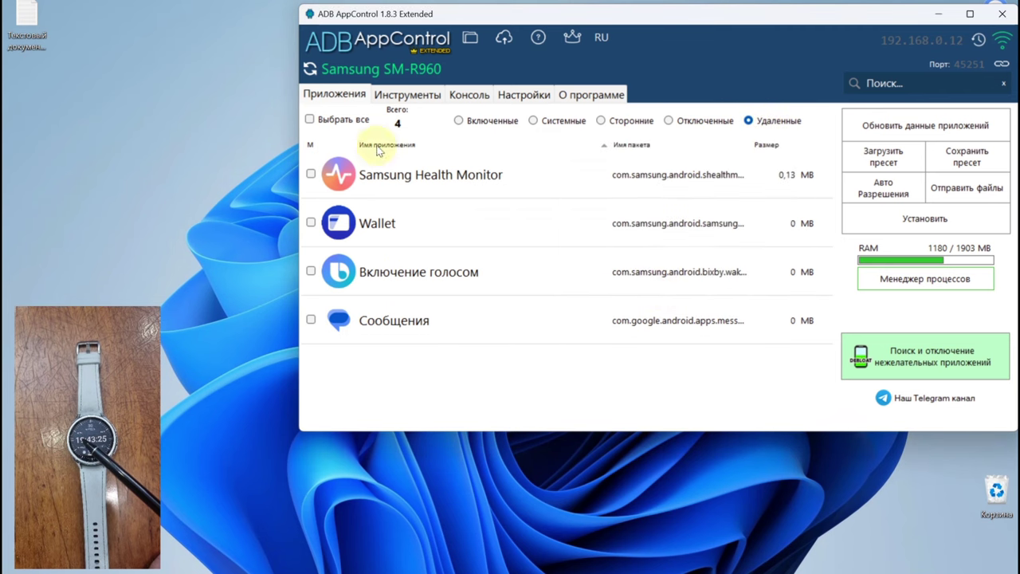
left_click(438, 179)
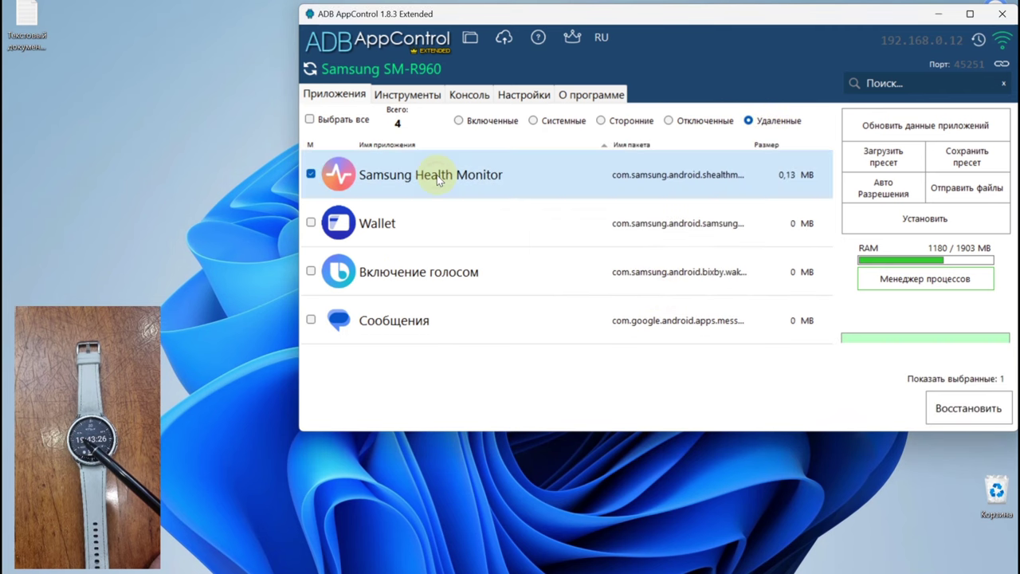
left_click(311, 223)
left_click(311, 271)
left_click(311, 319)
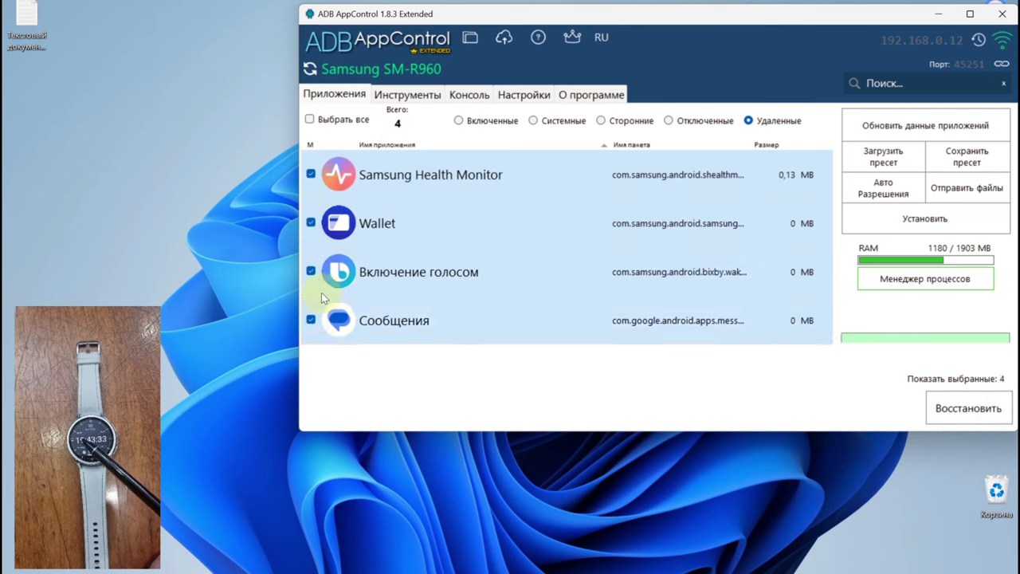
Deselect all four apps in the deleted apps list.
left_click(318, 320)
left_click(315, 271)
left_click(314, 224)
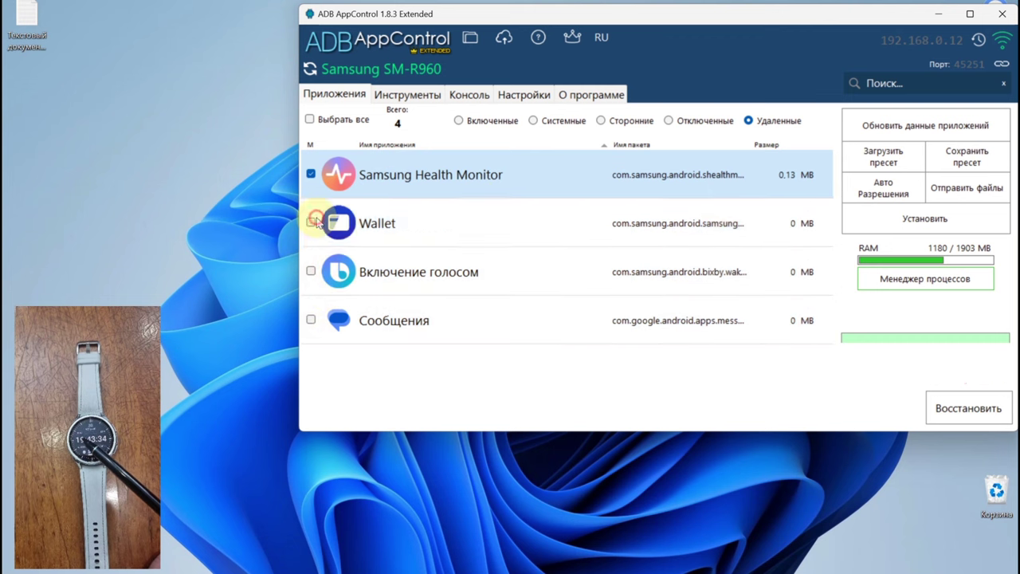
left_click(321, 178)
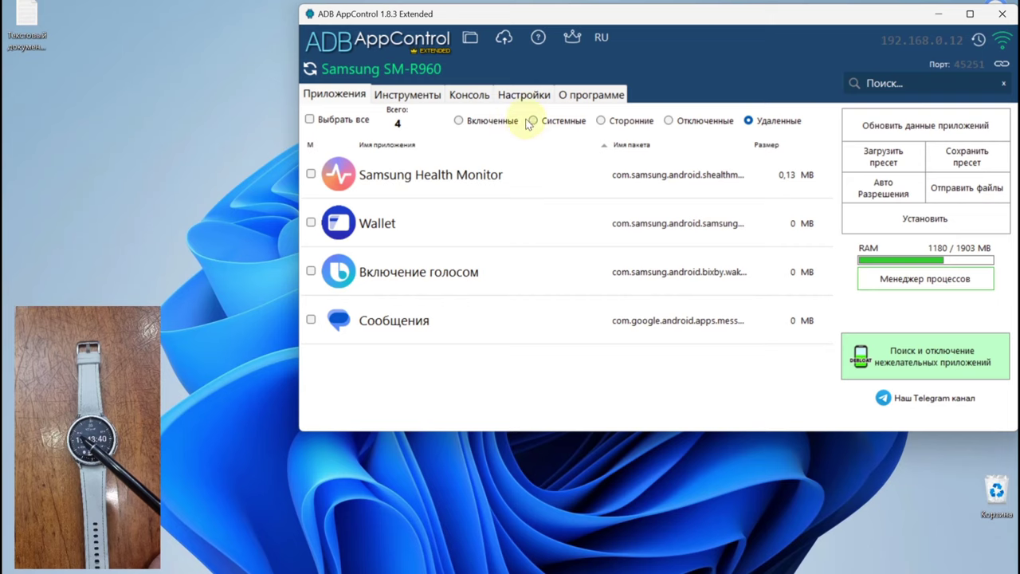
Open the available actions for the system app Activity Stub, and show the list of disabled apps.
left_click(451, 118)
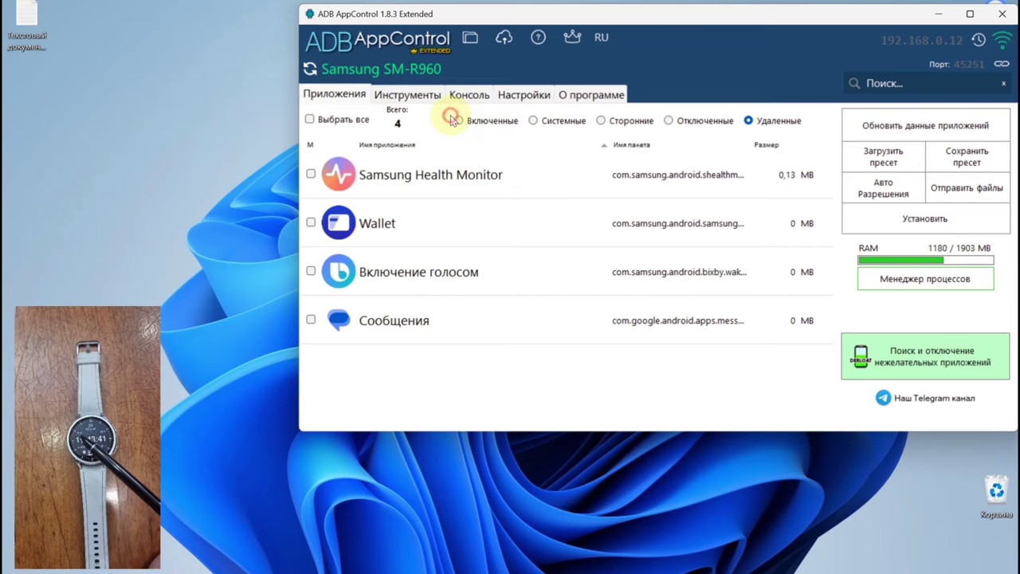
left_click(533, 121)
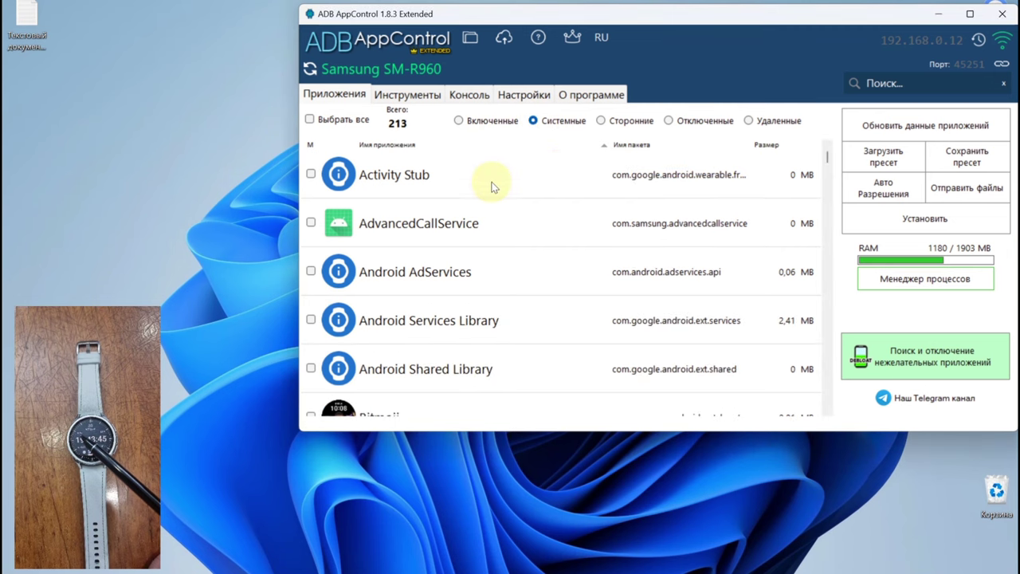
left_click(491, 183)
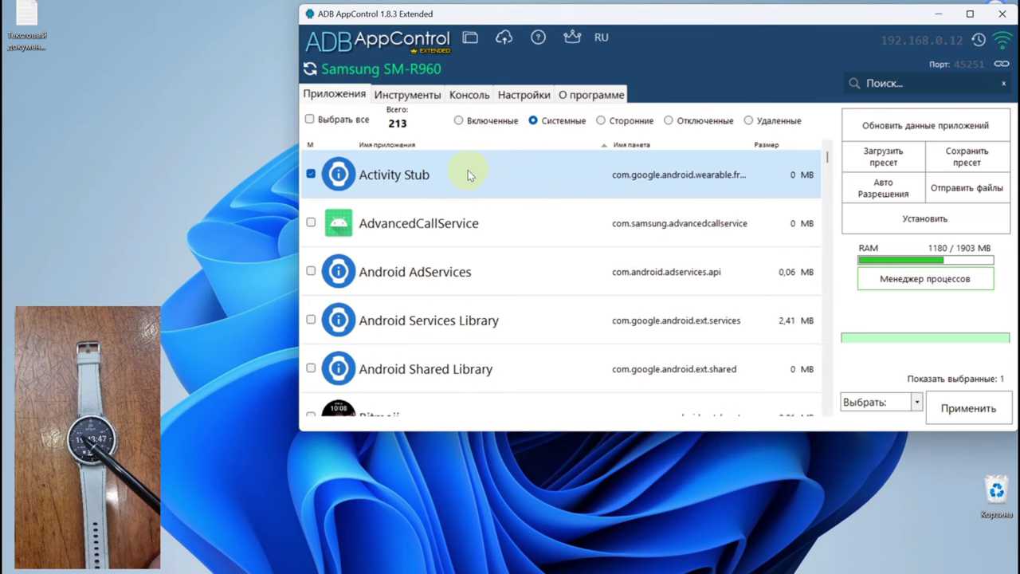
right_click(507, 191)
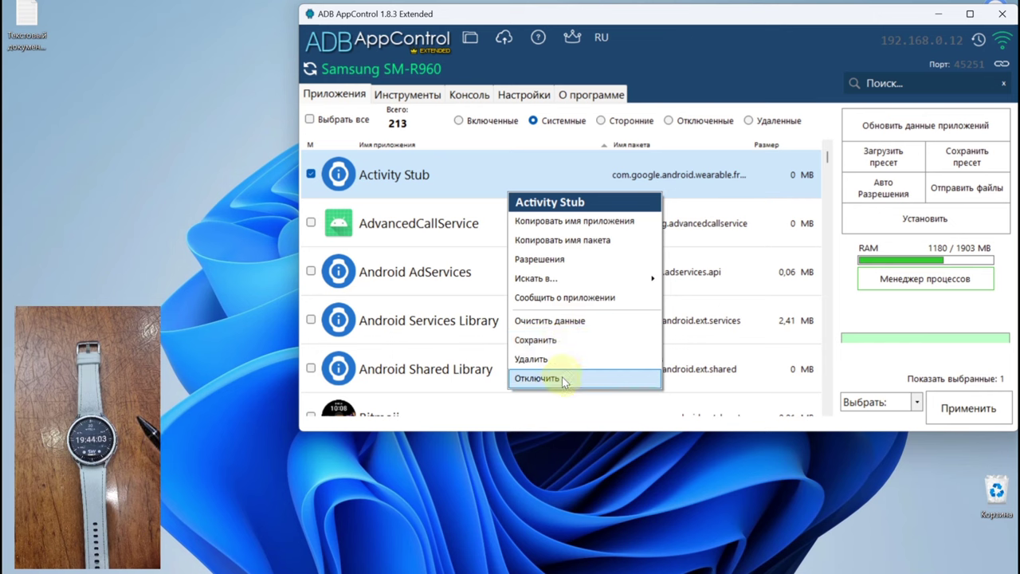
left_click(676, 124)
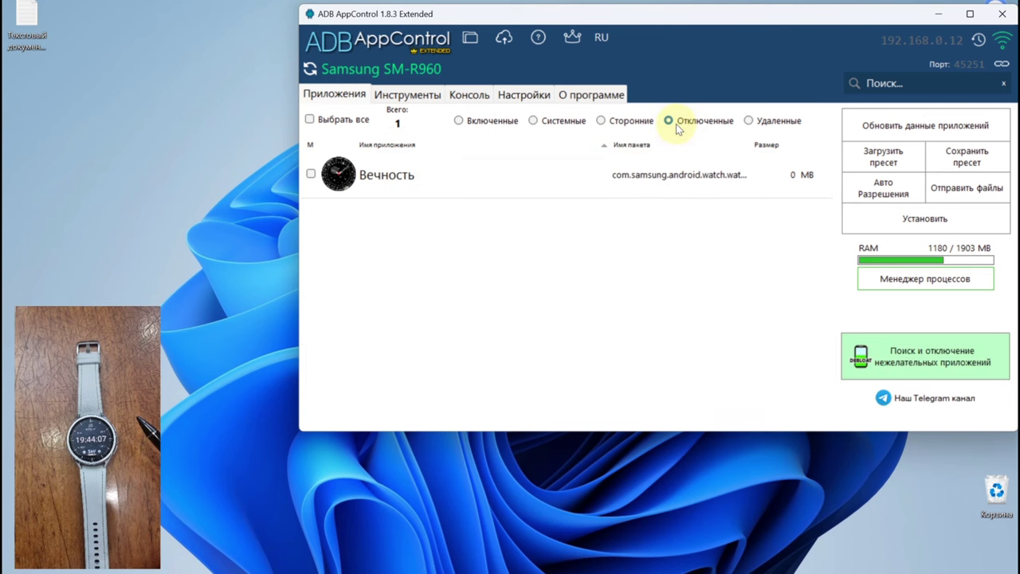
Show the enabled apps and examine the APK backups in the program's downloads folder for samsung SM-R960.
left_click(486, 125)
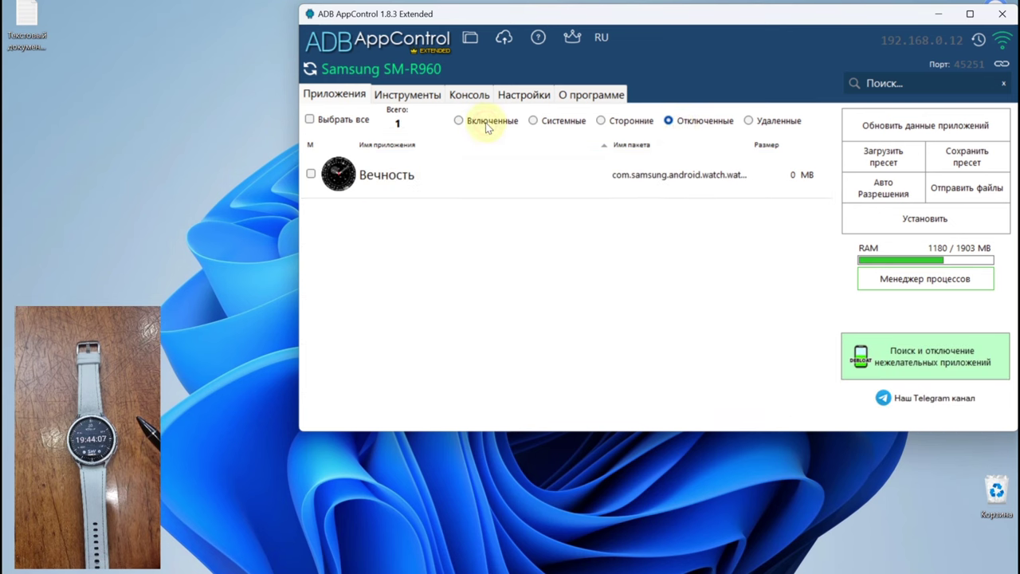
left_click(470, 40)
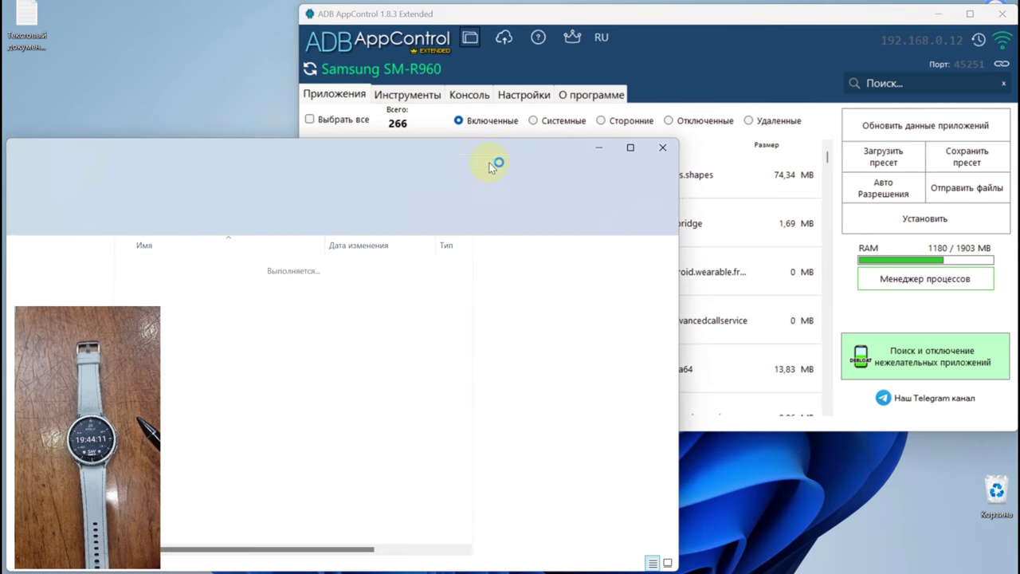
left_click_drag(331, 147, 561, 143)
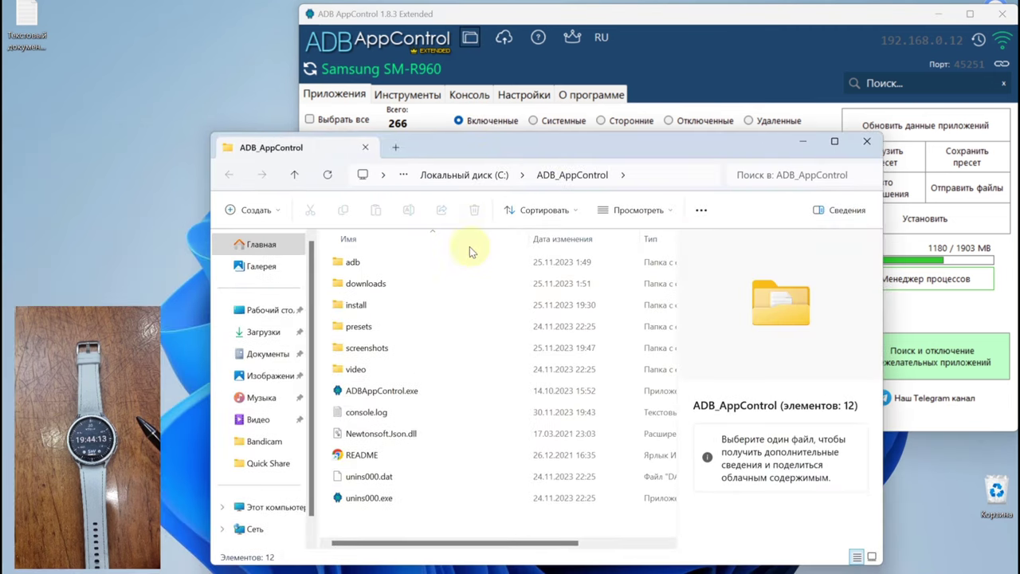
double_click(362, 287)
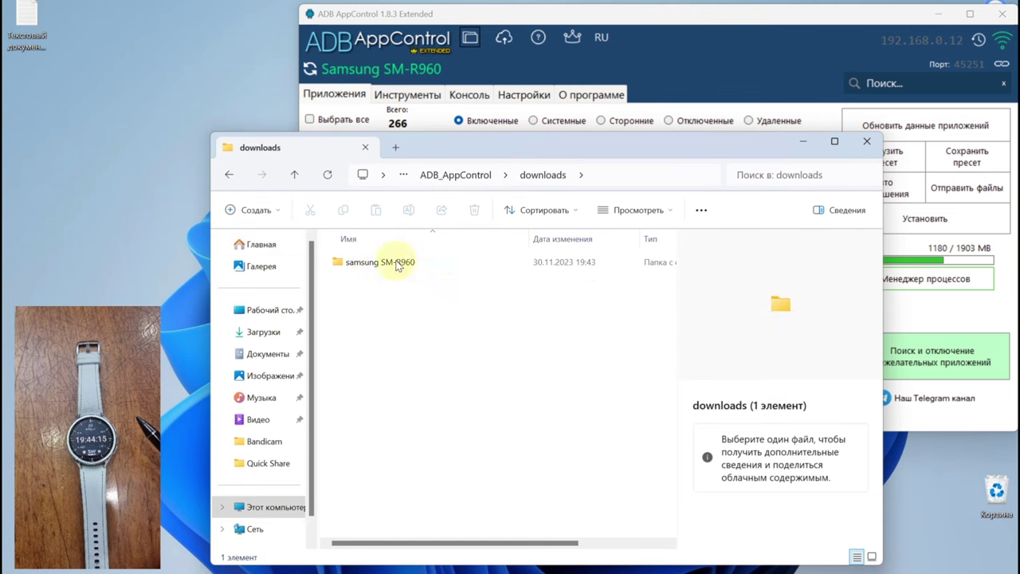
double_click(398, 262)
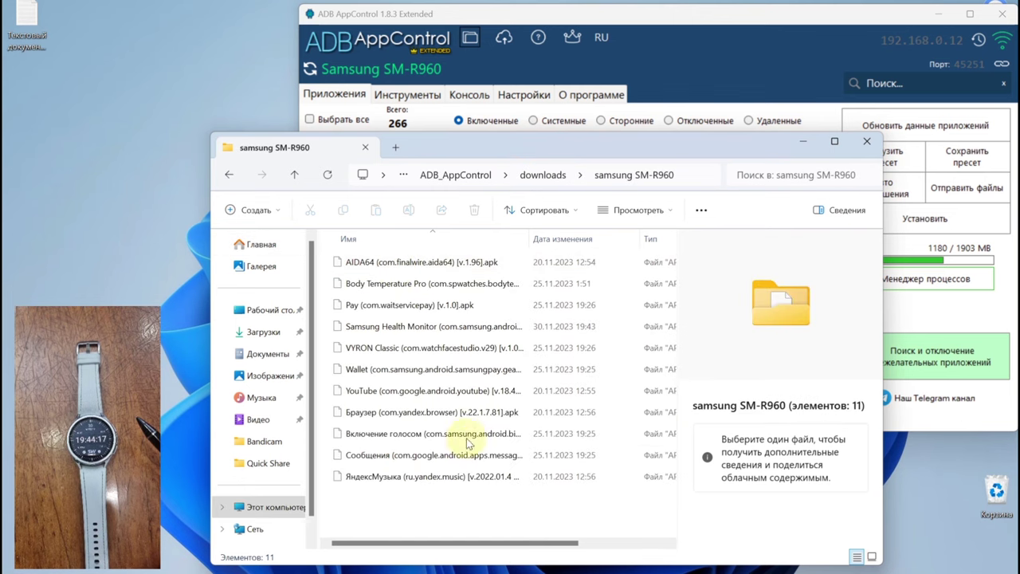
left_click(868, 142)
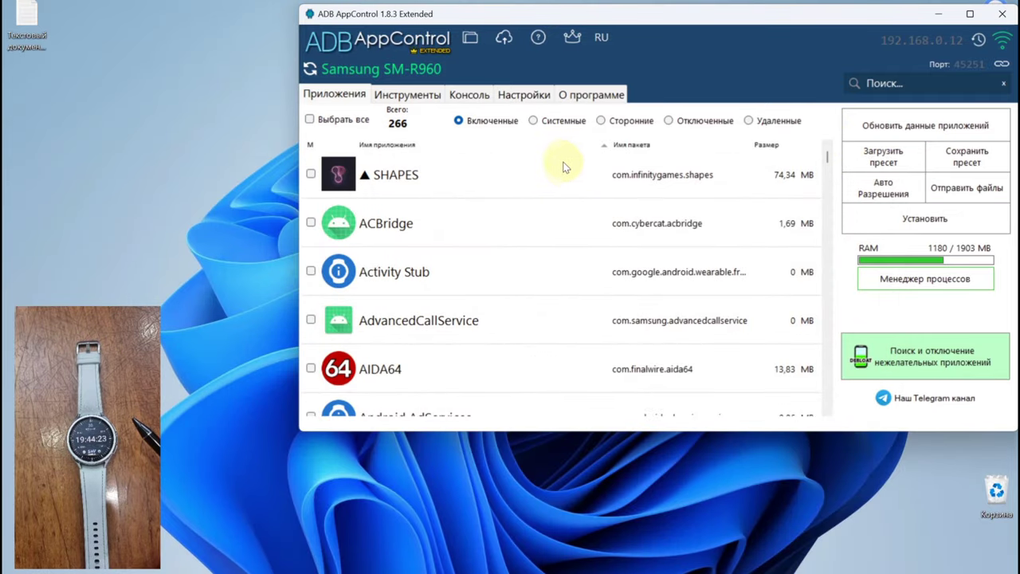
Open the APK installation list and add informer-wear.apk from the Telegram Desktop folder in Загрузки to the Install folder.
left_click(576, 121)
left_click(601, 121)
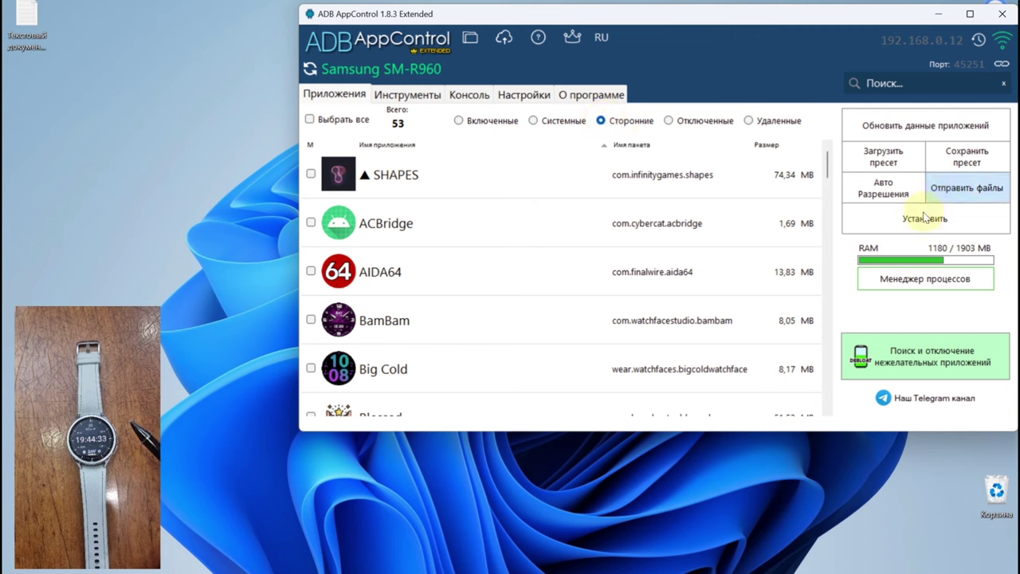
left_click(876, 219)
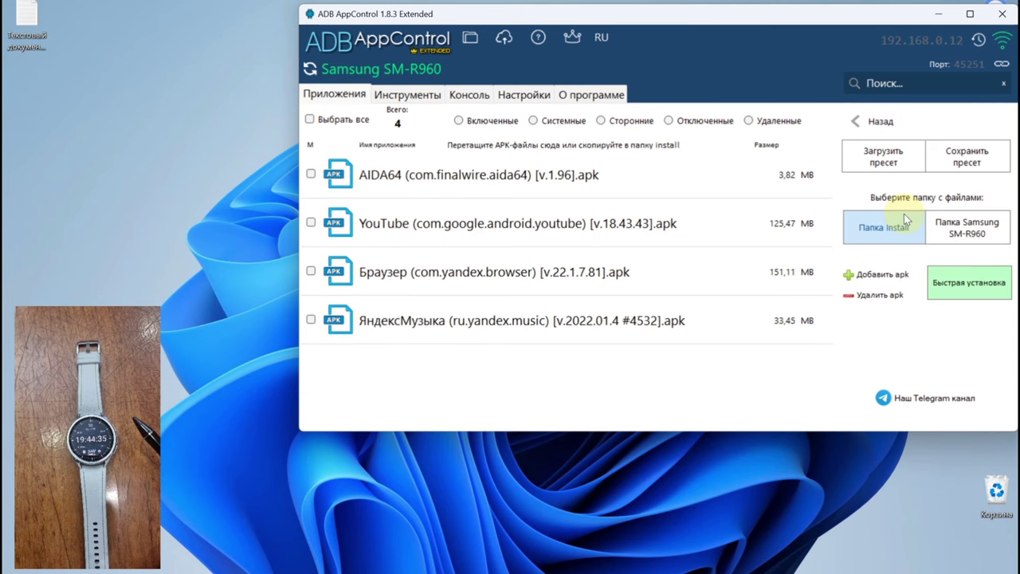
left_click(880, 275)
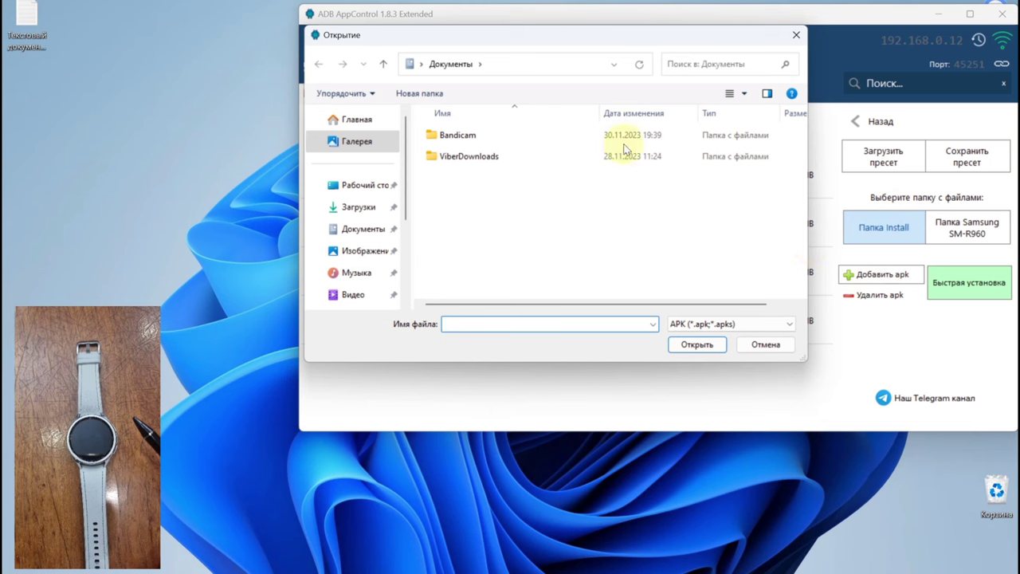
left_click(332, 210)
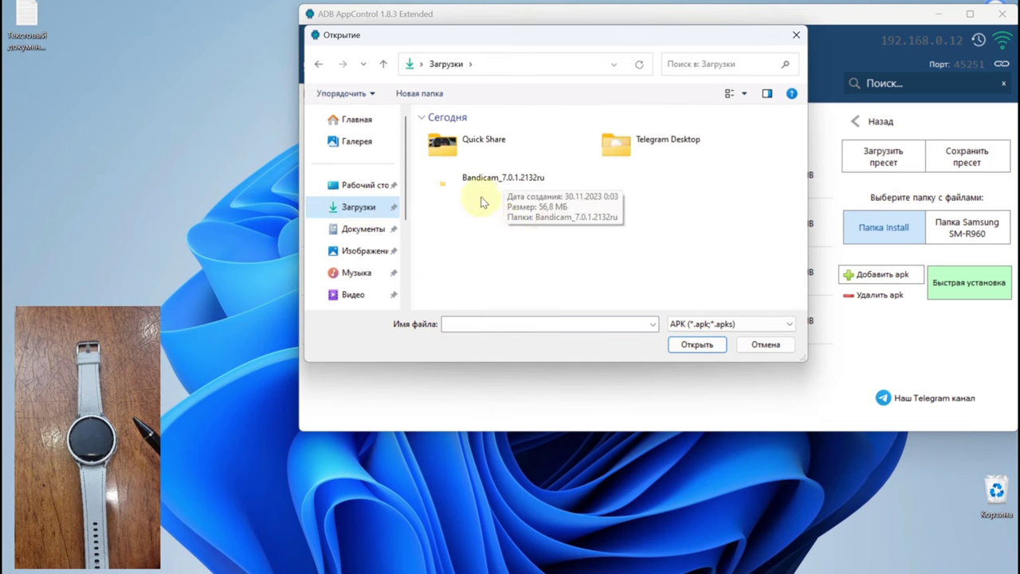
double_click(660, 151)
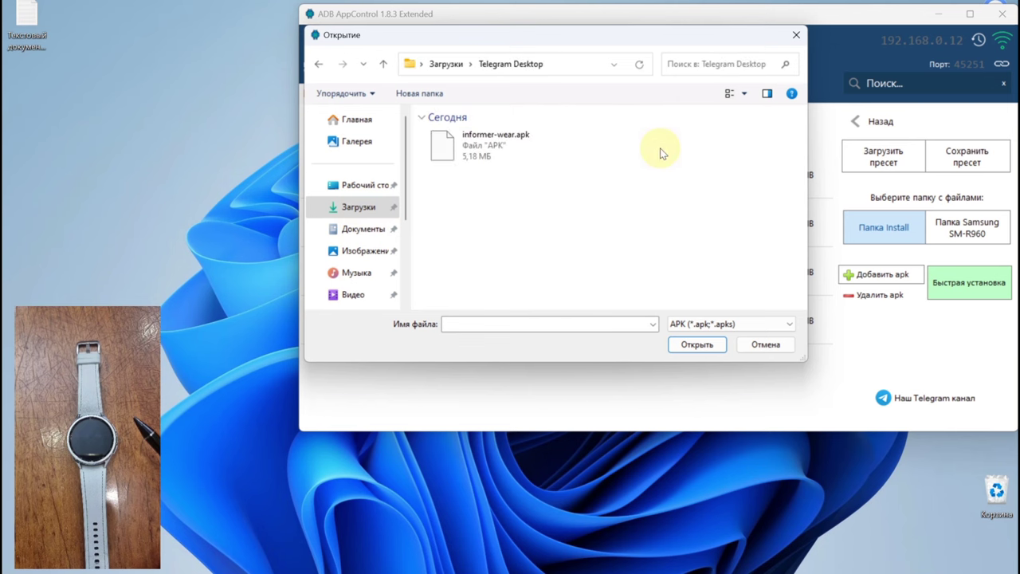
left_click(501, 159)
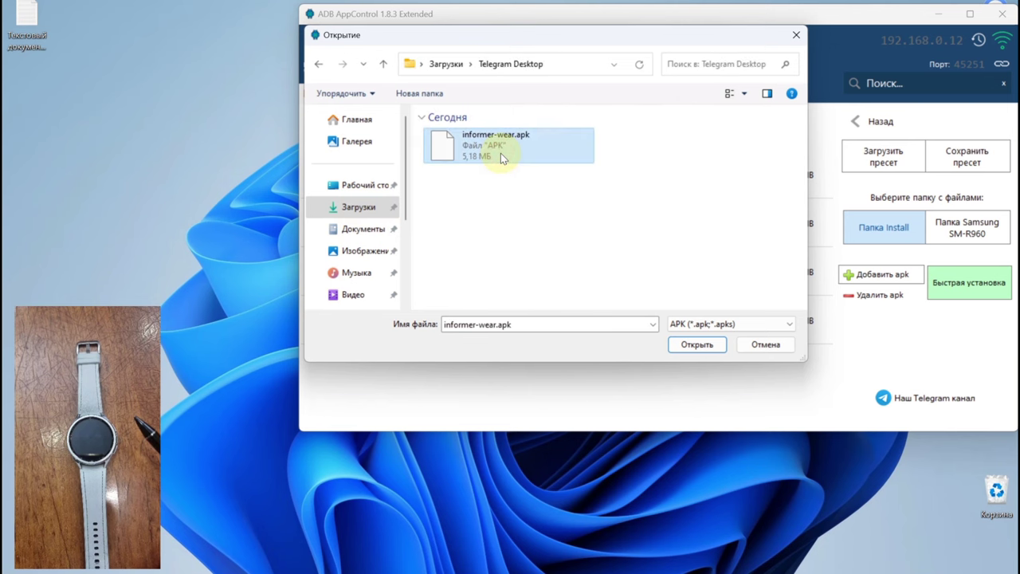
left_click(693, 344)
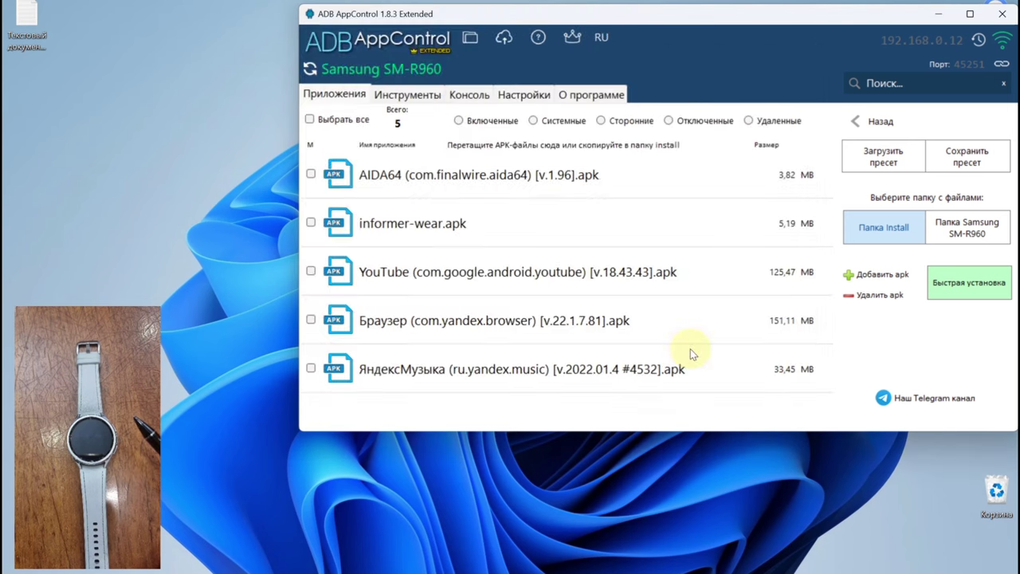
Select informer-wear.apk, YouTube and Браузер for installation, and clear the selection again.
left_click(311, 223)
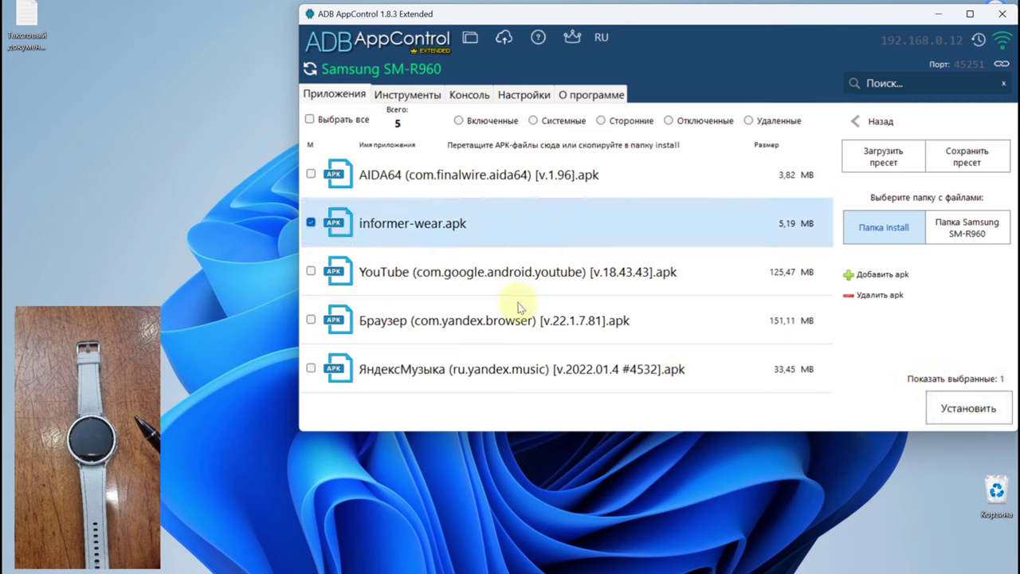
left_click(375, 317)
left_click(378, 272)
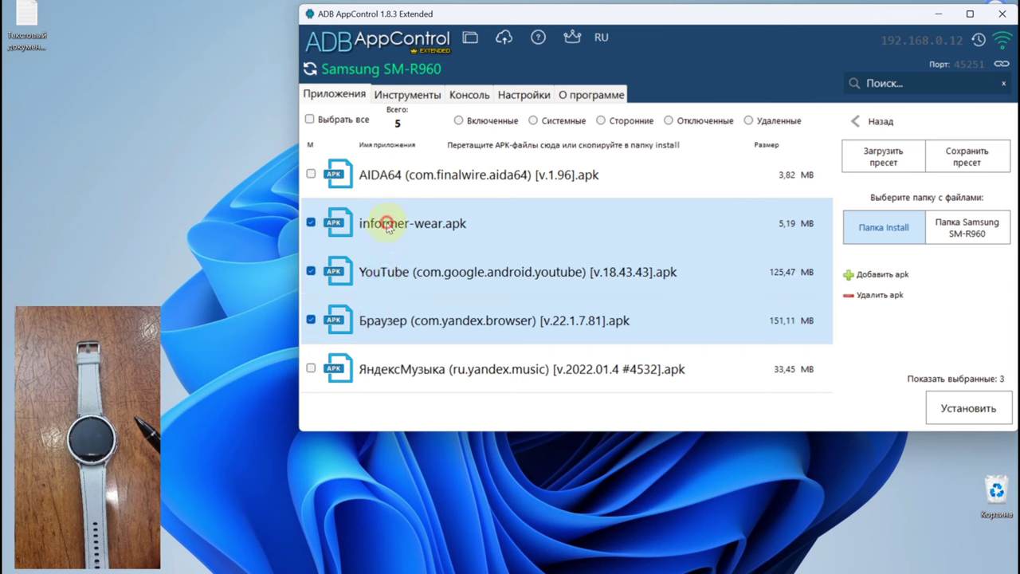
left_click(386, 224)
left_click(386, 274)
left_click(385, 322)
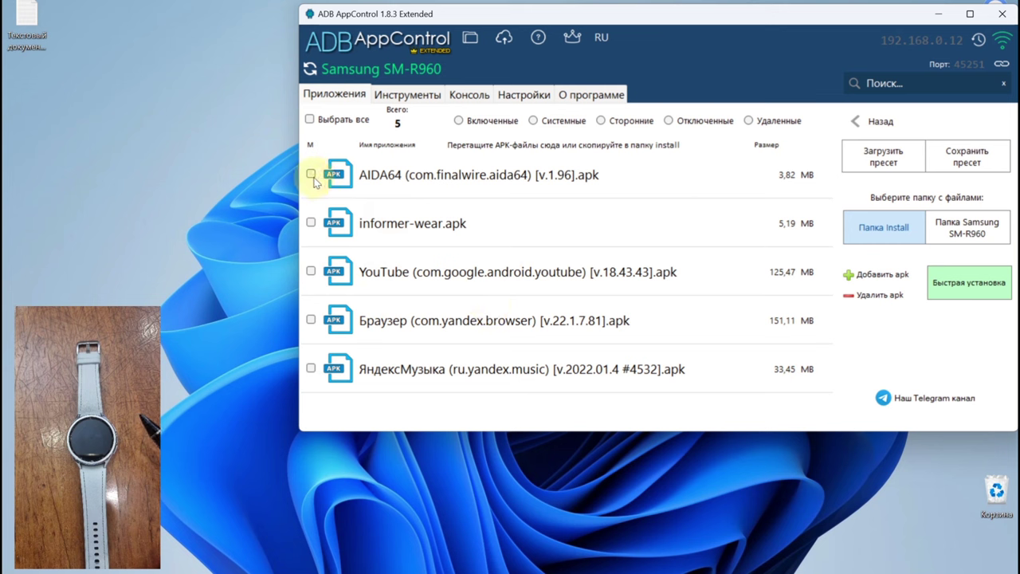
Delete informer-wear.apk from the Install folder and confirm the removal.
left_click(312, 223)
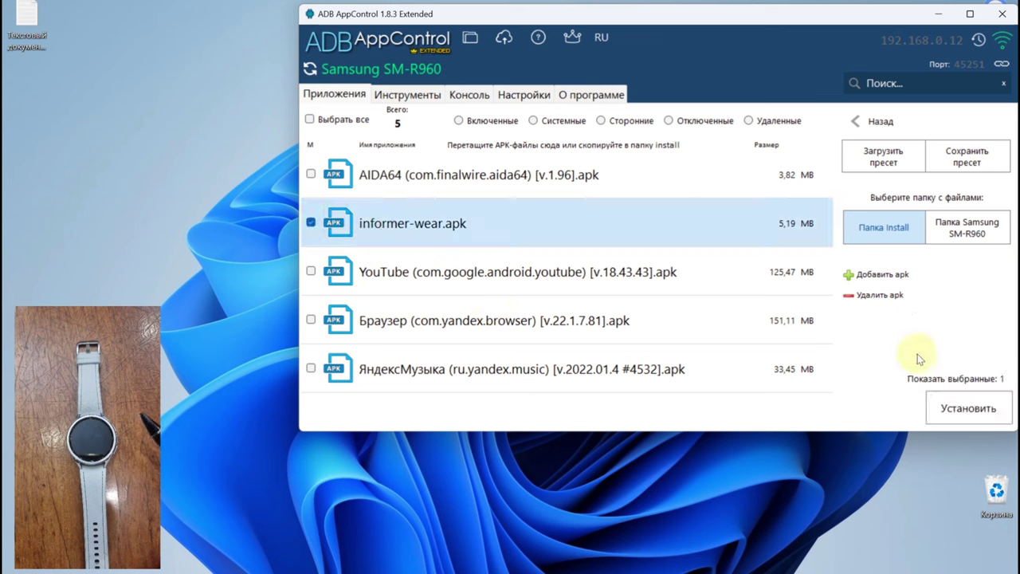
left_click(881, 297)
left_click(508, 299)
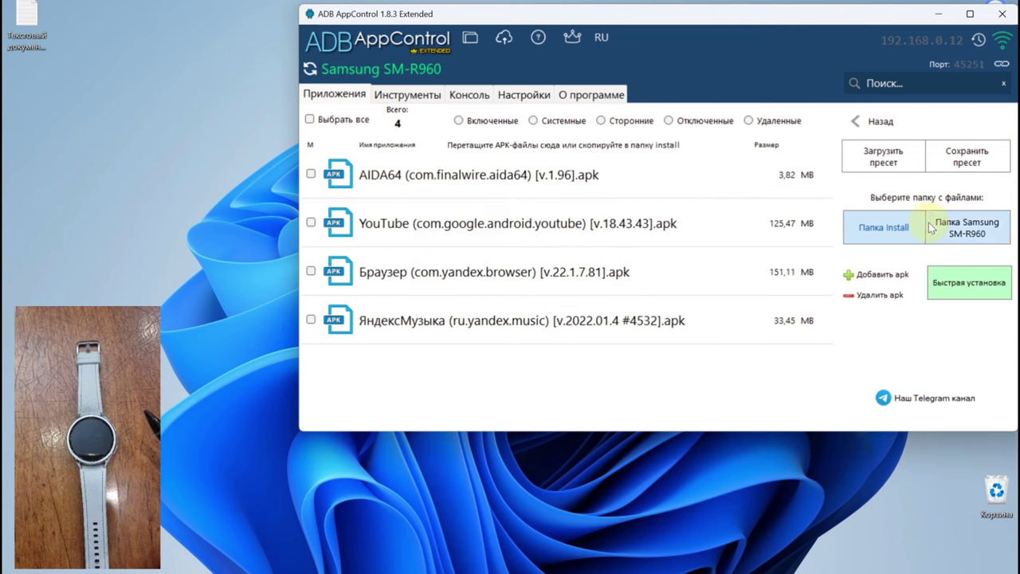
Look through the APK files in the Samsung SM-R960 folder and return to the Install folder.
left_click(982, 230)
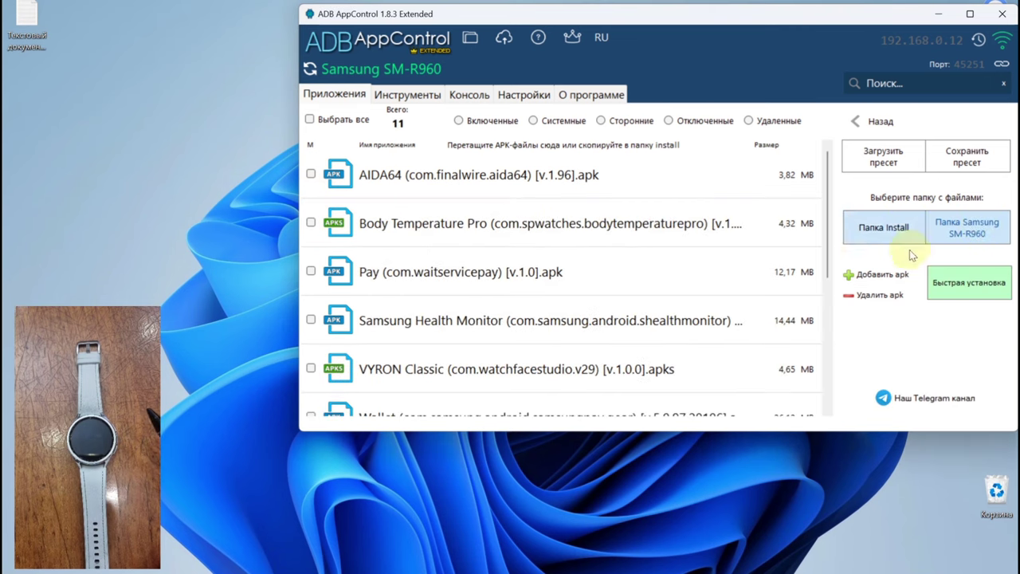
scroll(398, 247, "down", 5)
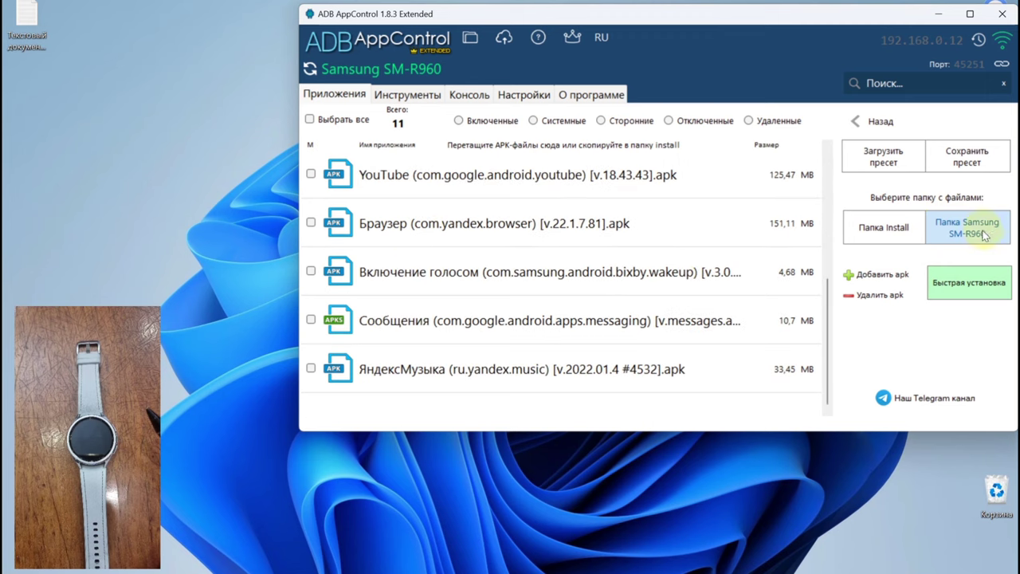
left_click(878, 230)
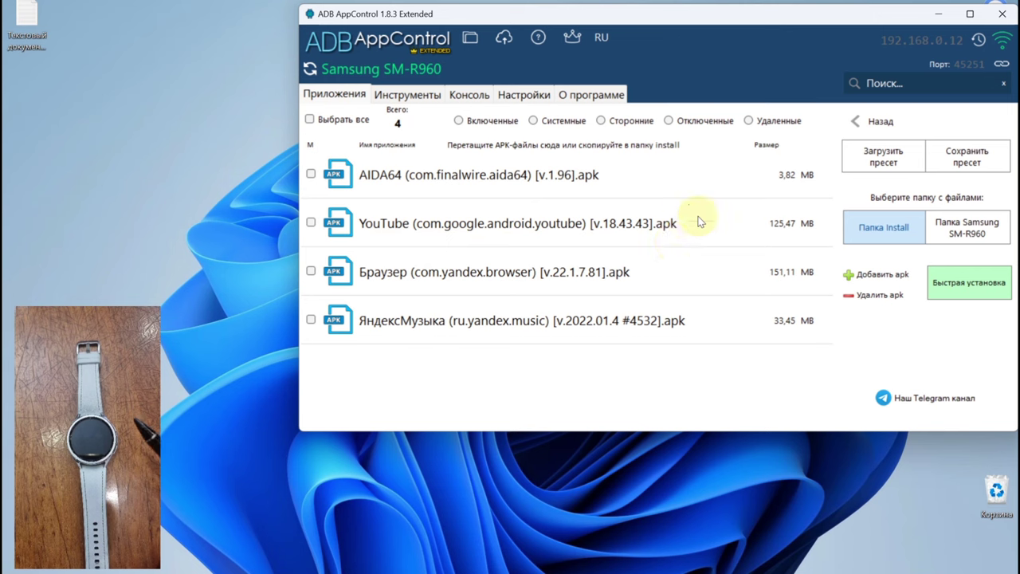
Select the AIDA64, YouTube, Браузер and ЯндексМузыка packages in the Install folder, and deselect them all.
left_click(311, 174)
left_click(312, 222)
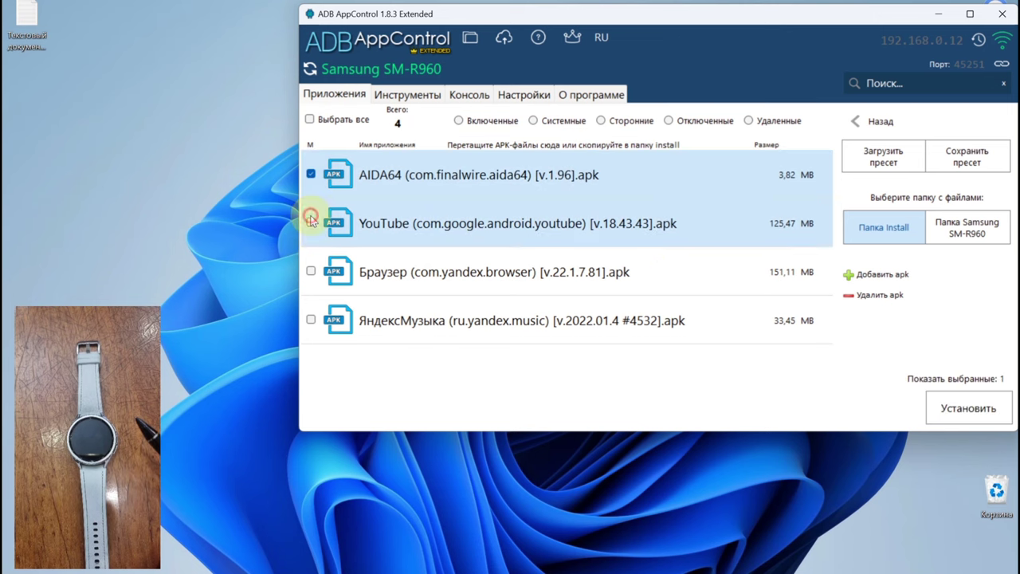
left_click(312, 271)
left_click(314, 320)
left_click(324, 322)
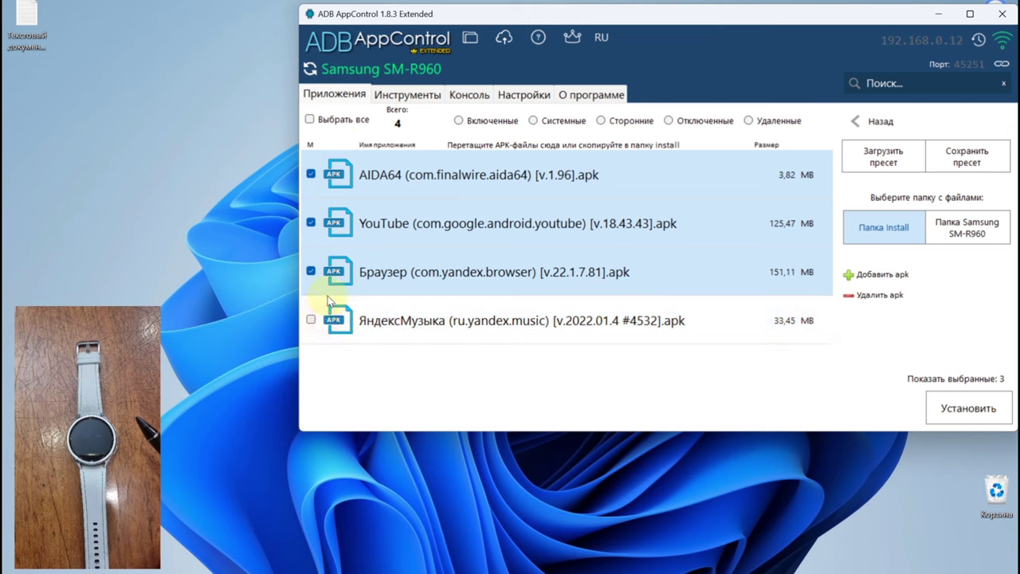
left_click(325, 274)
left_click(325, 224)
left_click(325, 183)
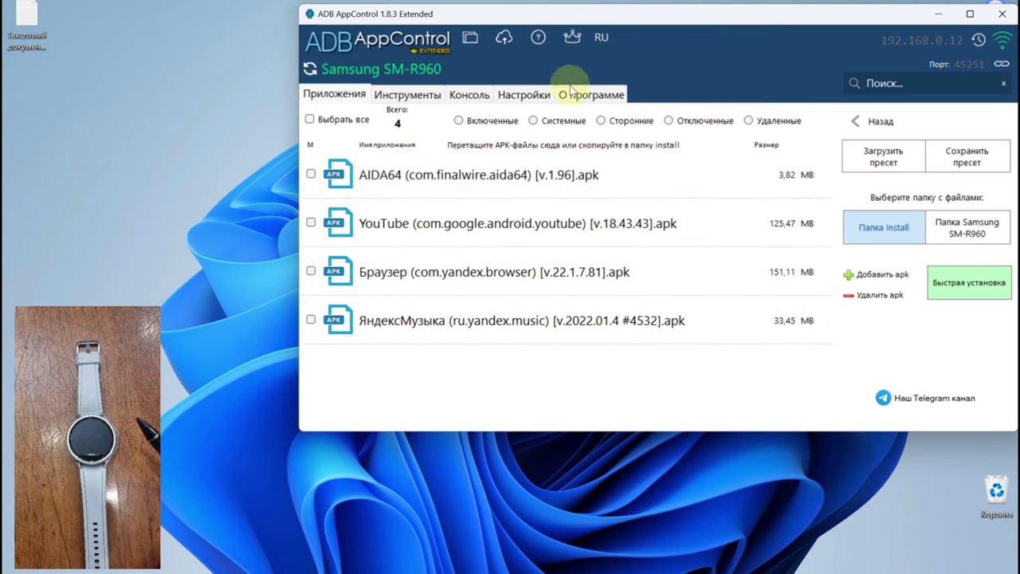
Leave the APK installation list and look through the third-party apps installed on the watch.
left_click(567, 119)
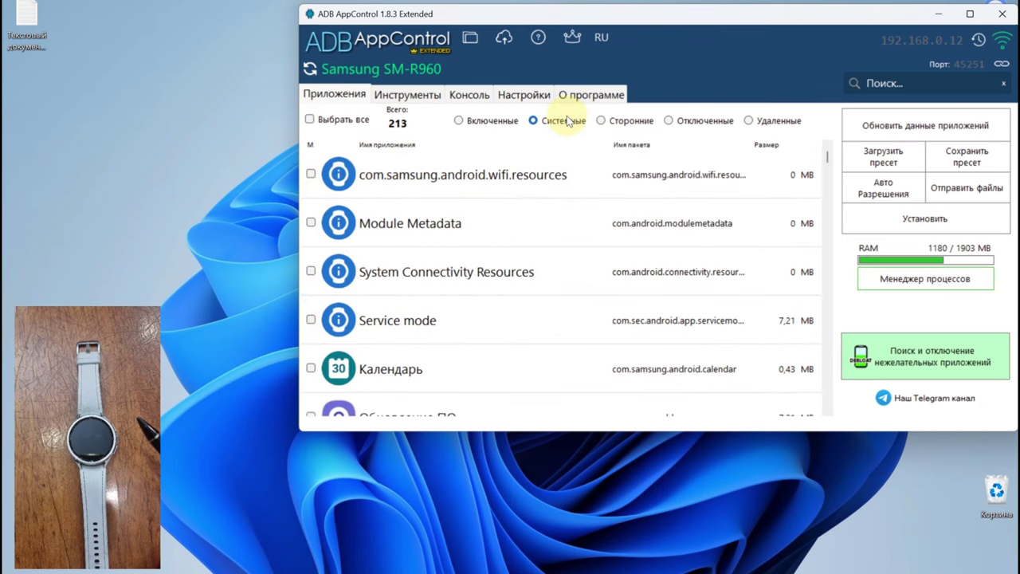
left_click(641, 123)
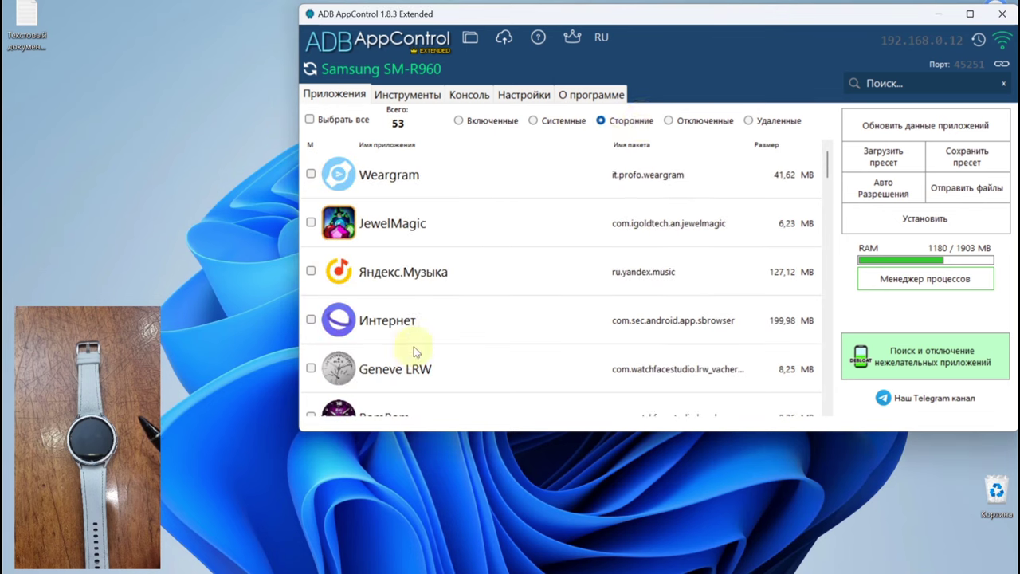
scroll(401, 271, "down", 10)
scroll(401, 275, "down", 11)
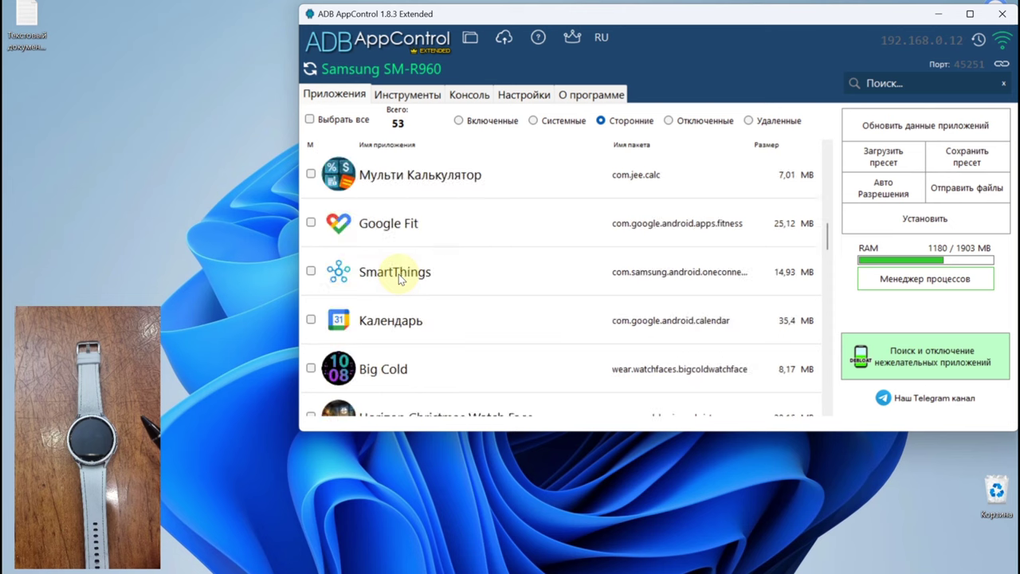
scroll(400, 275, "down", 6)
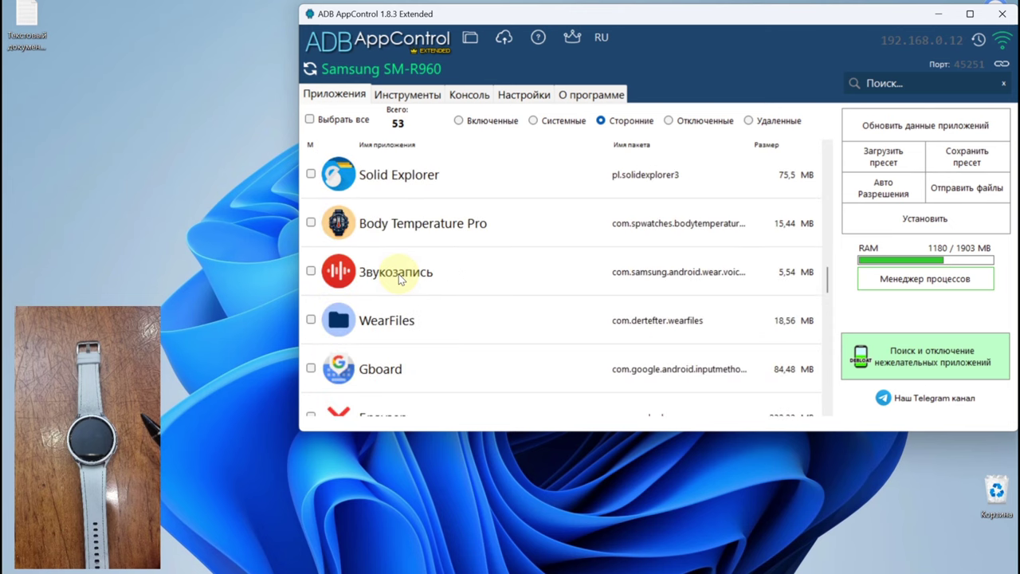
scroll(401, 276, "down", 3)
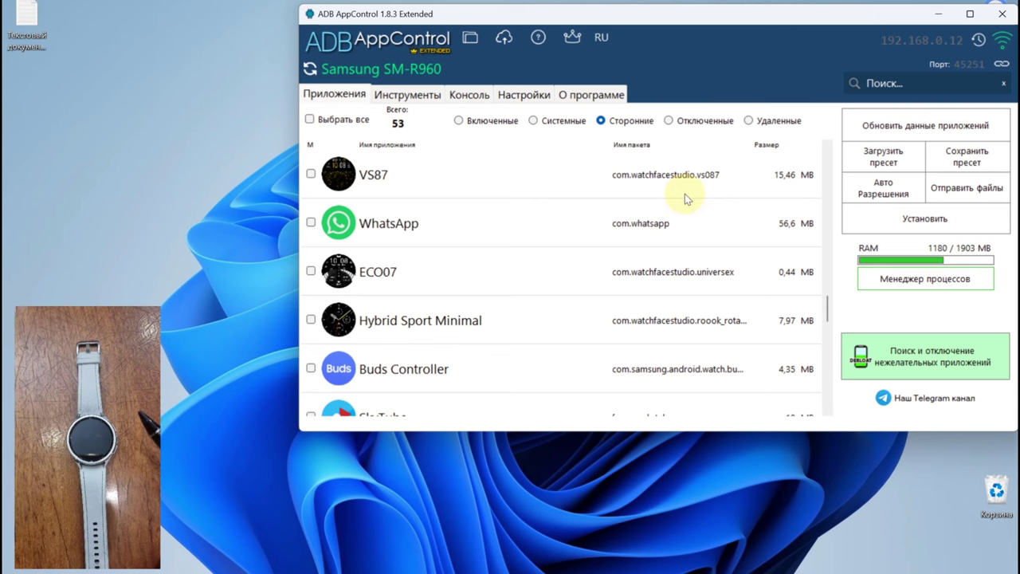
Set the watch's screen pixel density to 200 in the resolution tool and apply it.
left_click(390, 94)
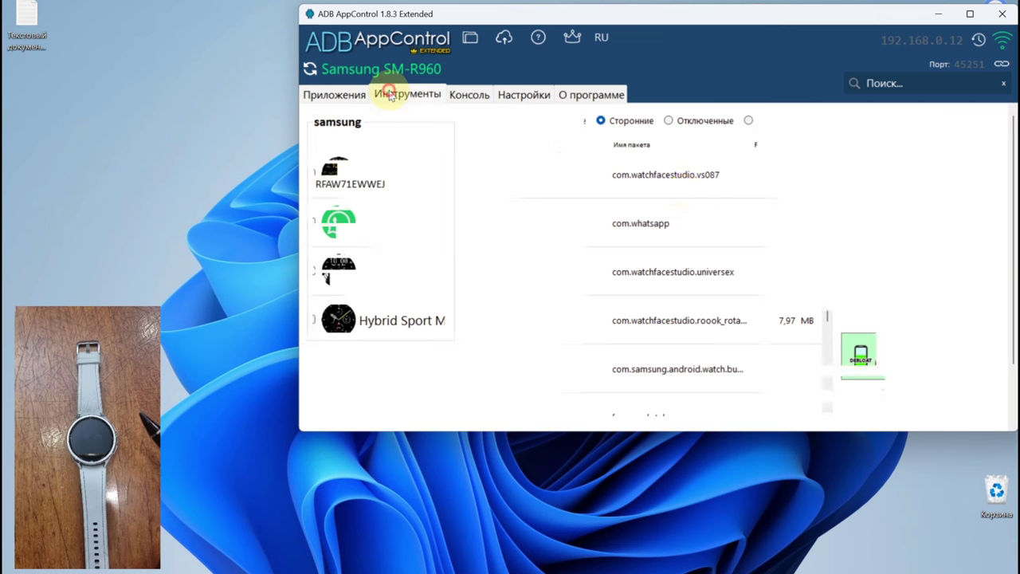
scroll(654, 257, "down", 2)
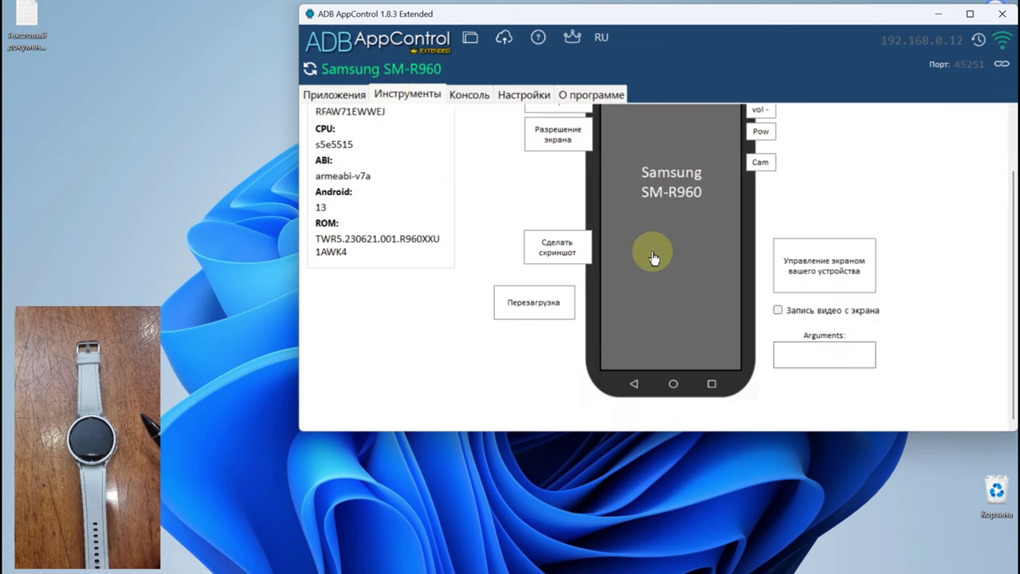
scroll(653, 257, "up", 2)
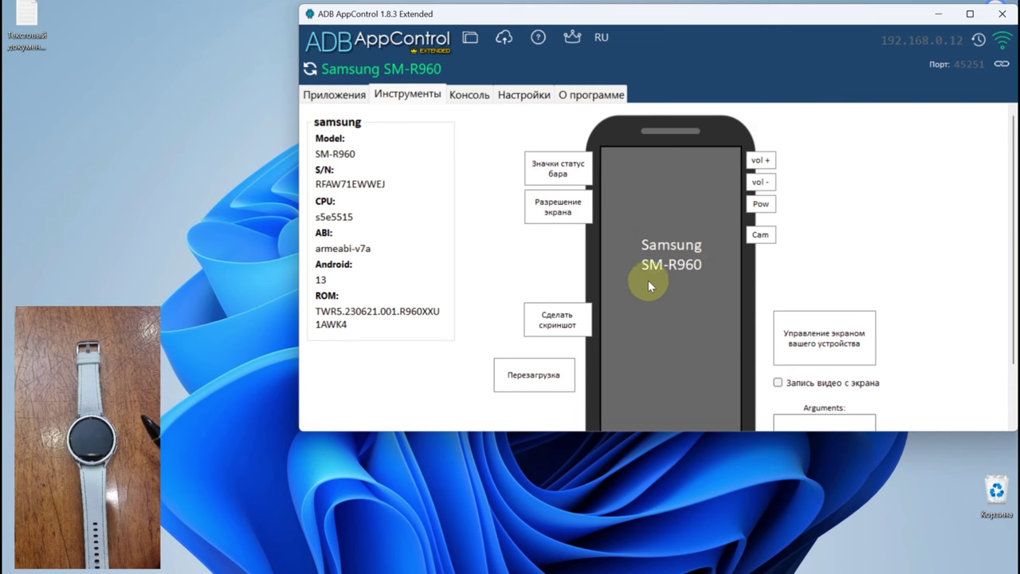
left_click(566, 211)
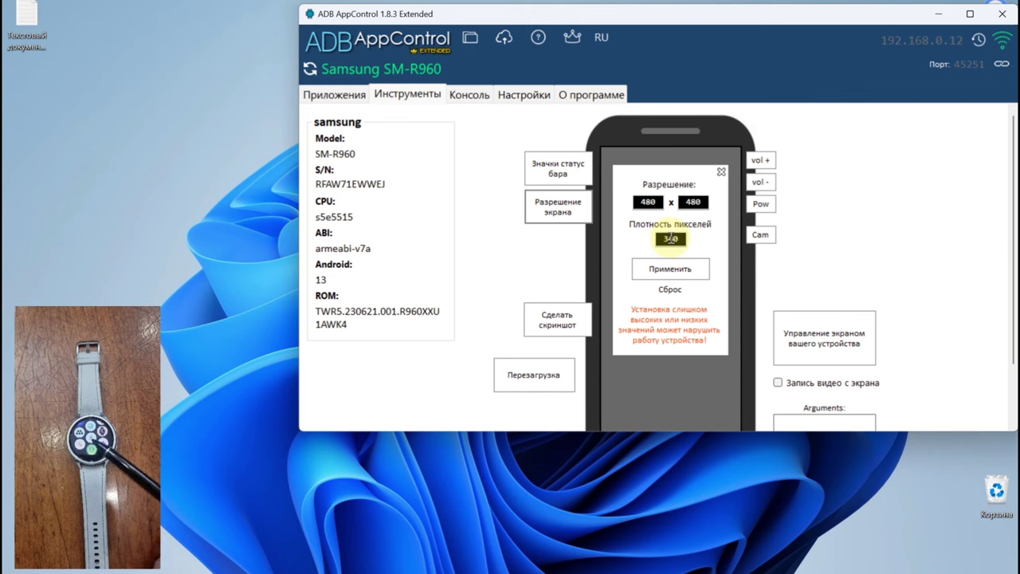
left_click_drag(690, 238, 636, 237)
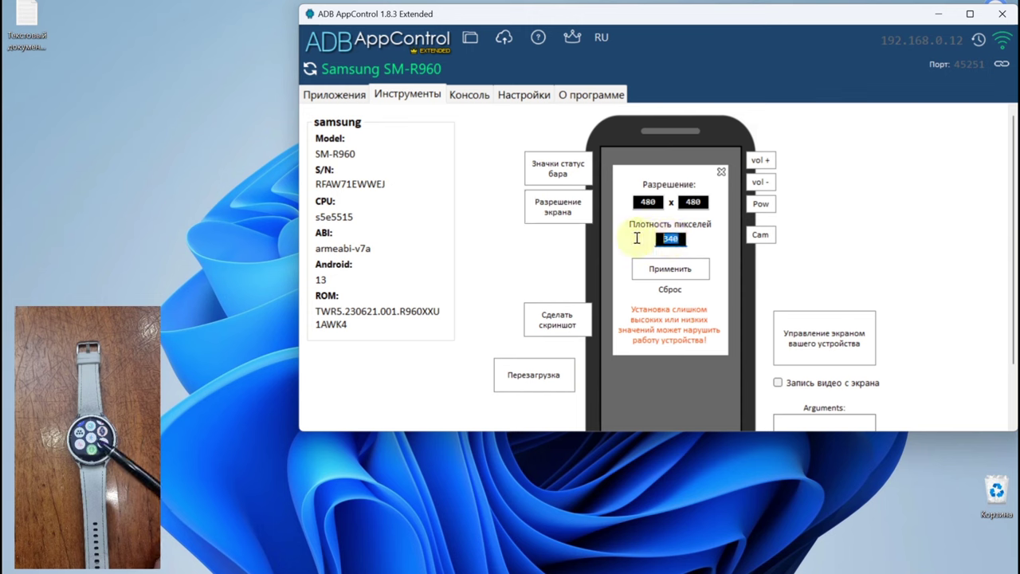
type("200")
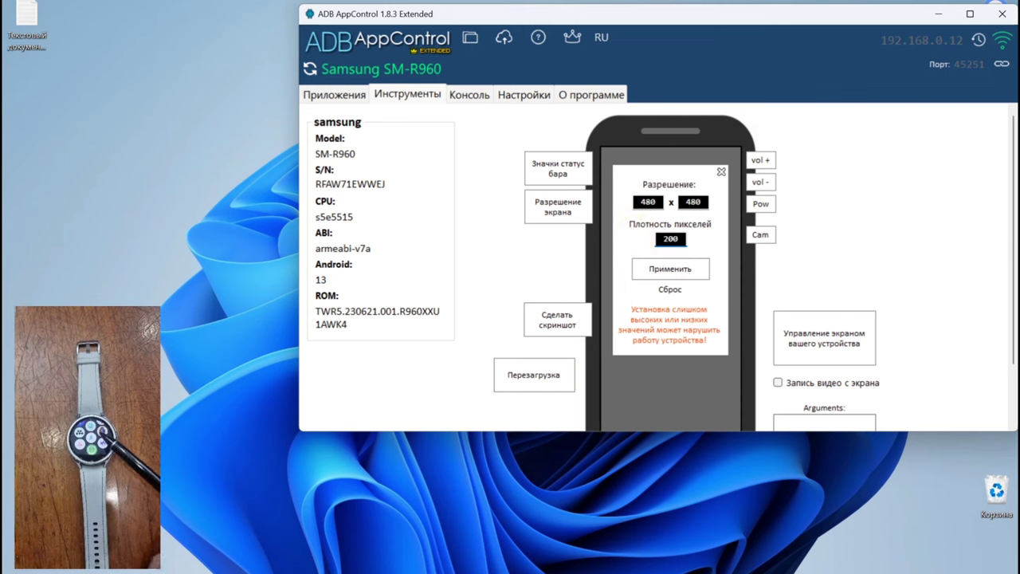
left_click(679, 270)
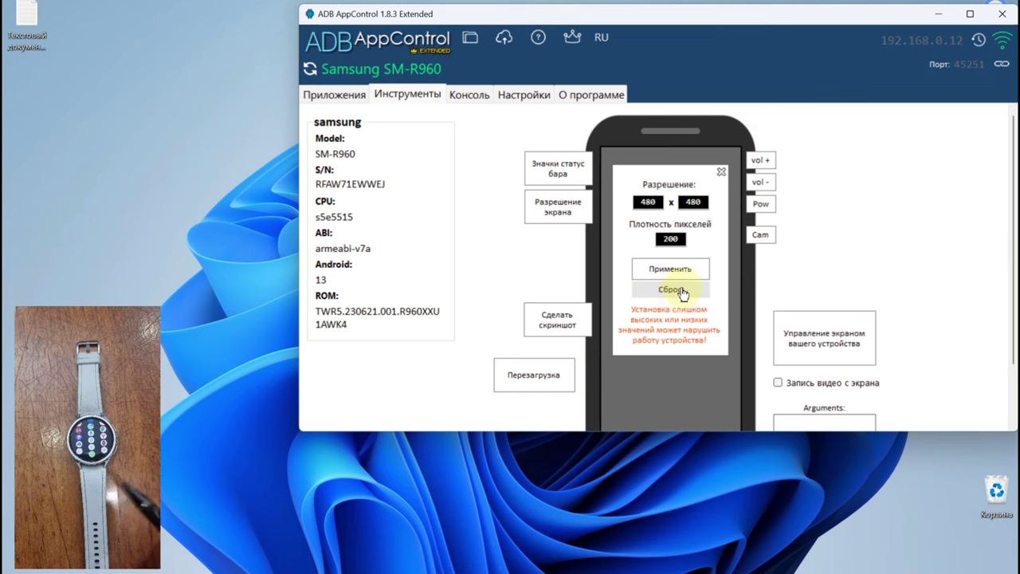
Reset the watch's screen resolution and pixel density to their default values and apply them.
left_click(681, 291)
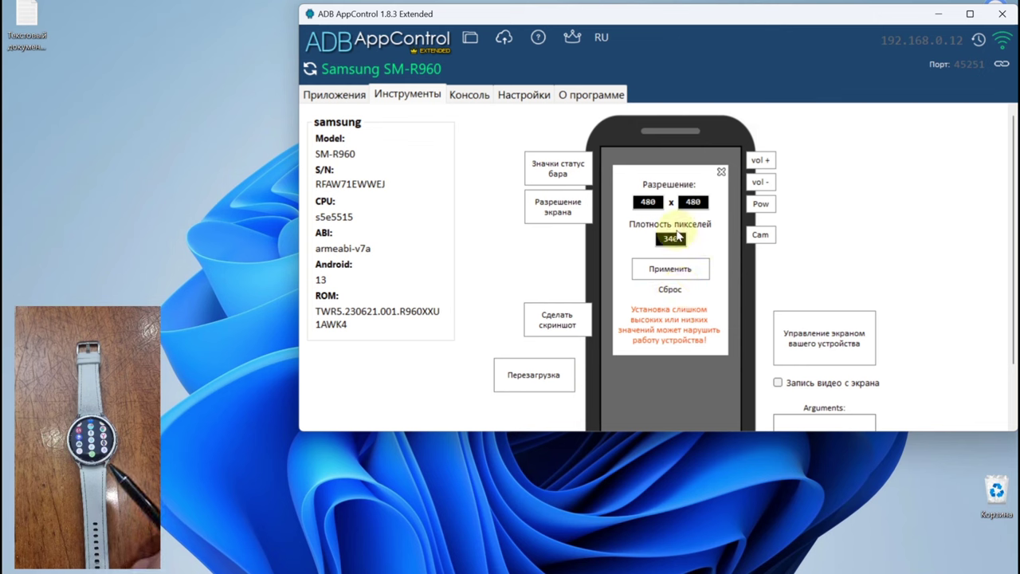
left_click(667, 269)
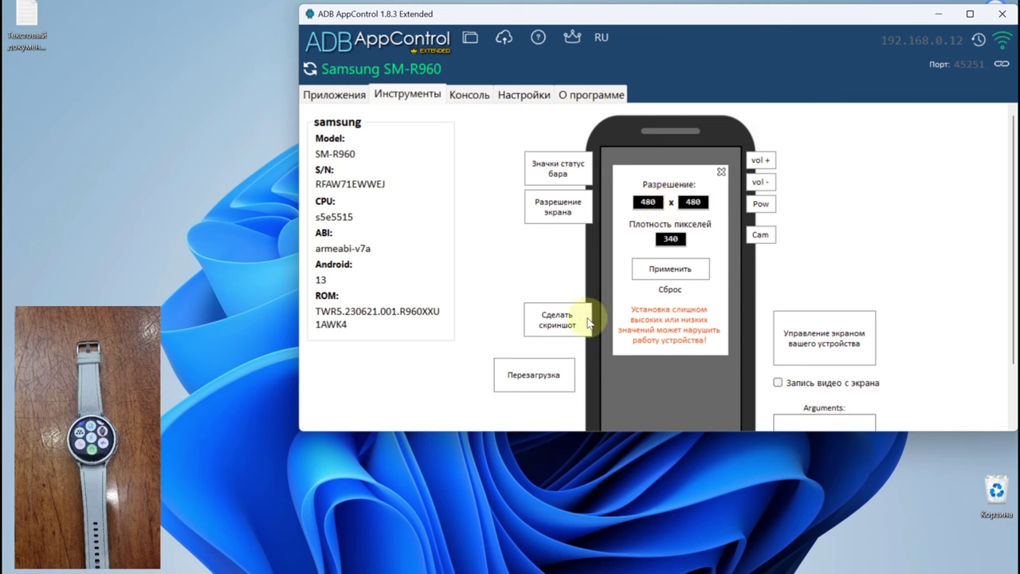
Take a screenshot of the watch's screen and dismiss the preview.
left_click(557, 315)
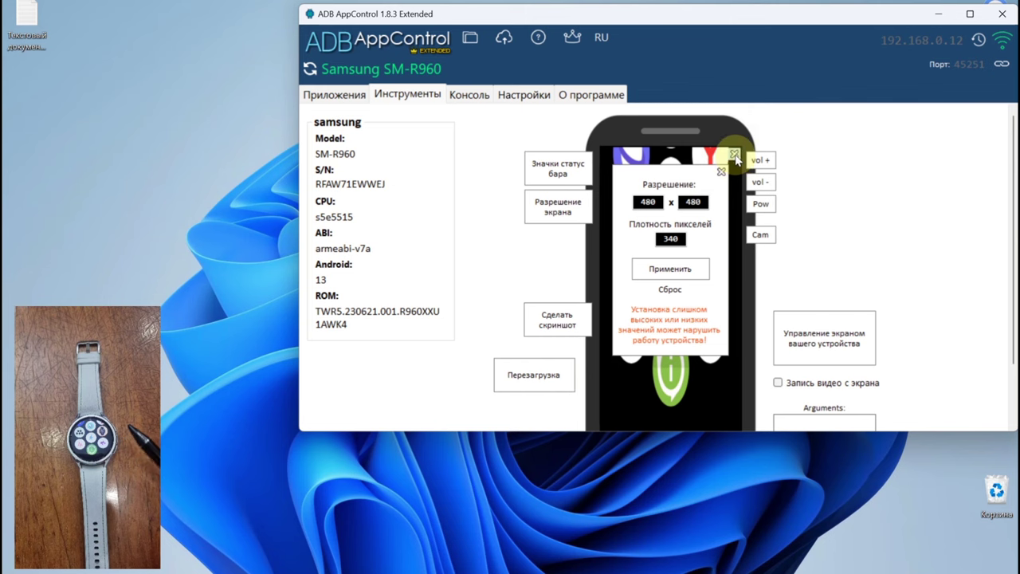
scroll(736, 159, "down", 1)
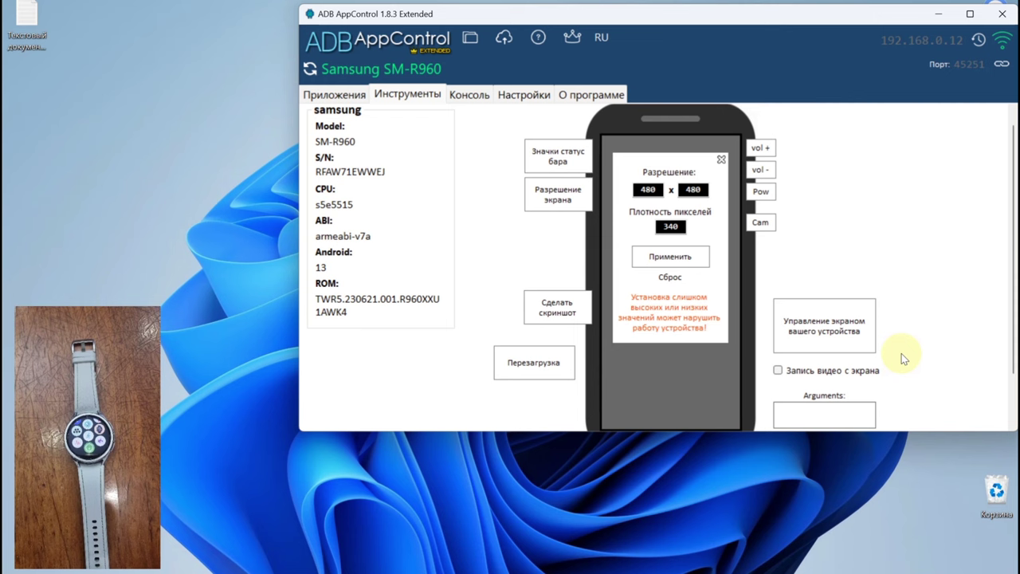
View the ADB console log and command line, and return to the list of apps on the watch.
left_click(467, 95)
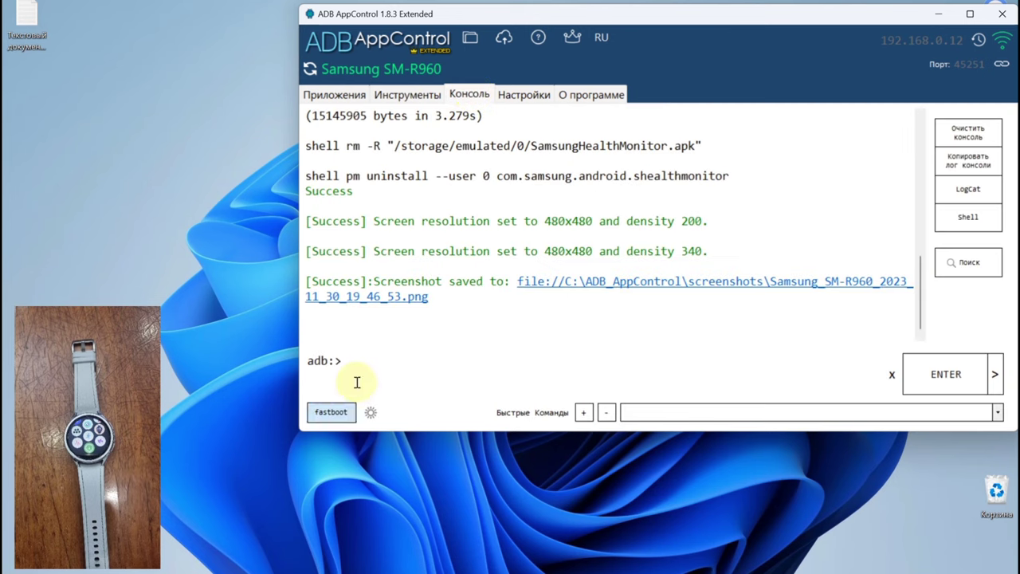
left_click(440, 374)
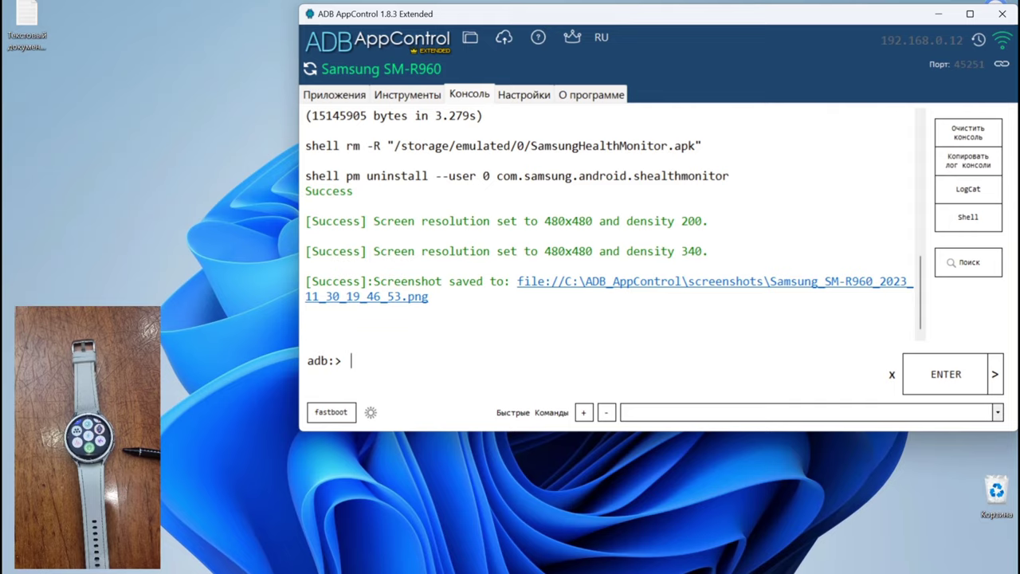
left_click(408, 95)
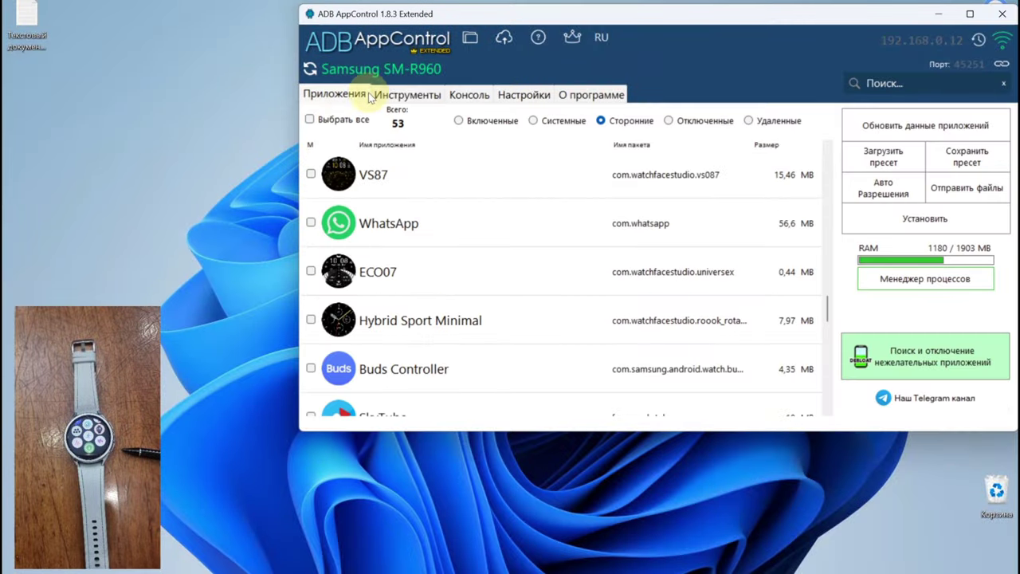
left_click(405, 94)
left_click(335, 94)
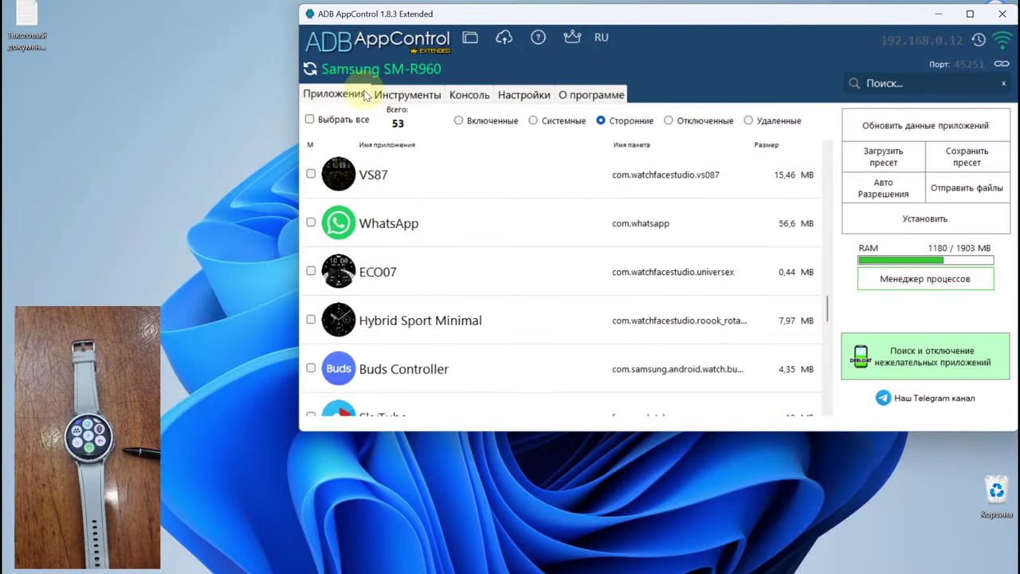
Select all third-party apps, view the available bulk actions without choosing one, and deselect all the apps.
left_click(647, 122)
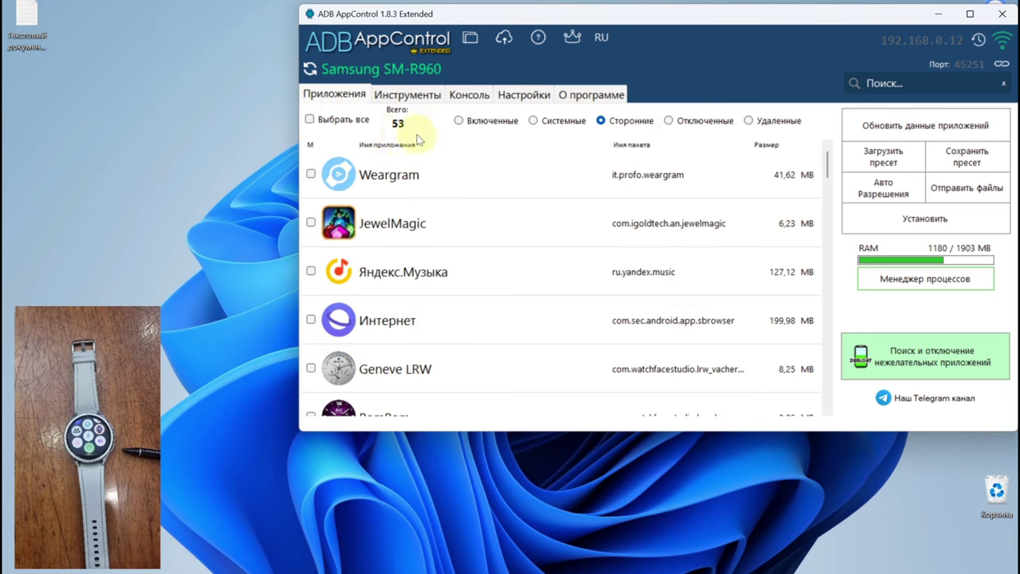
left_click(310, 119)
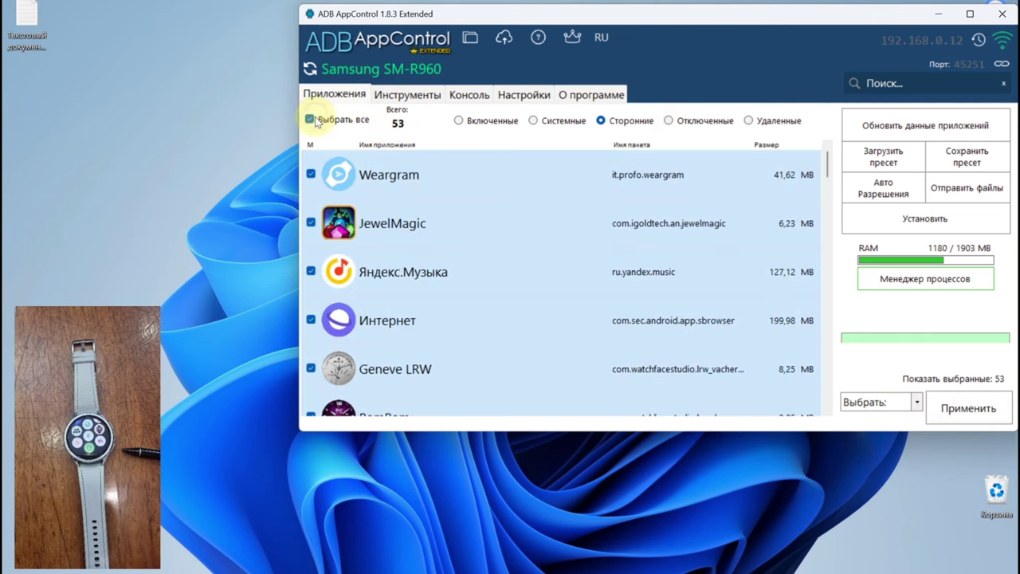
left_click(917, 403)
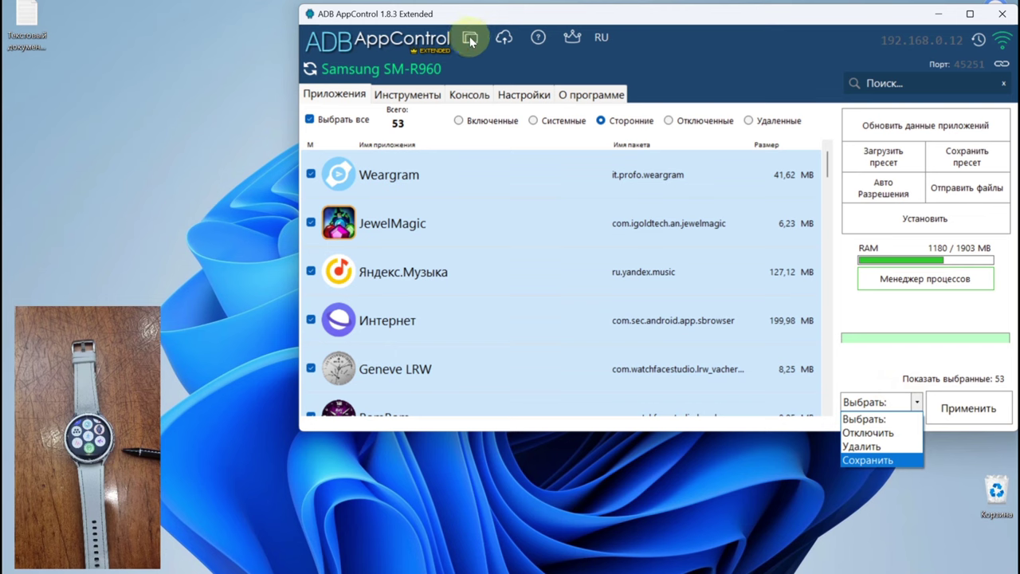
left_click(310, 120)
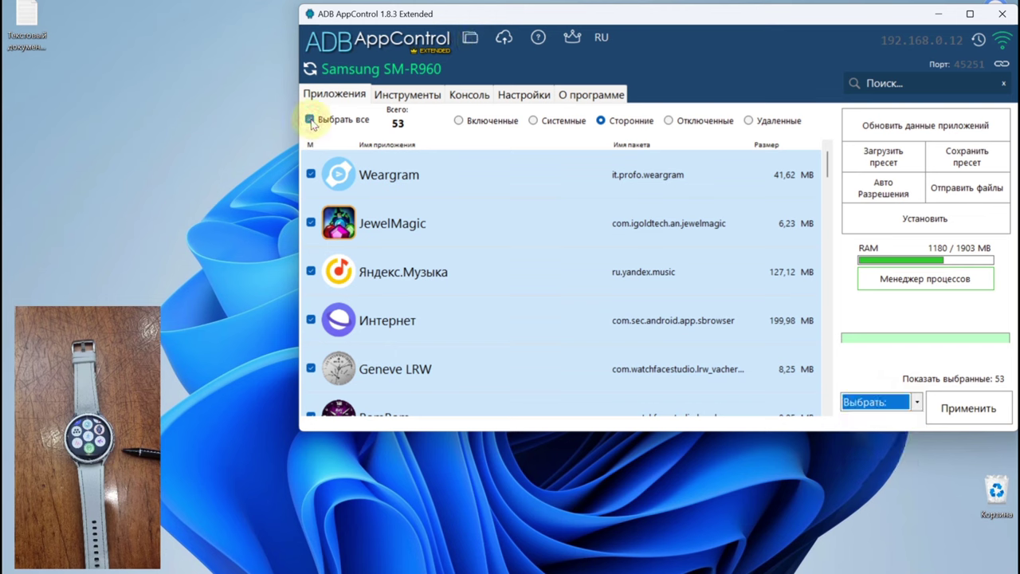
left_click(310, 120)
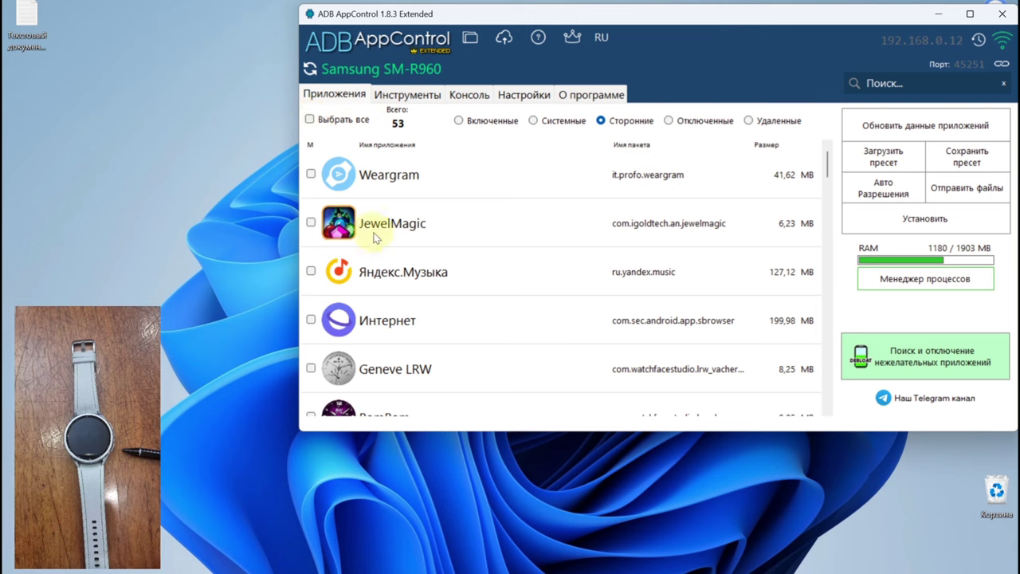
Look through the permissions of Яндекс.Музыка and Интернет, and leave the permission list without changing anything.
left_click(471, 279)
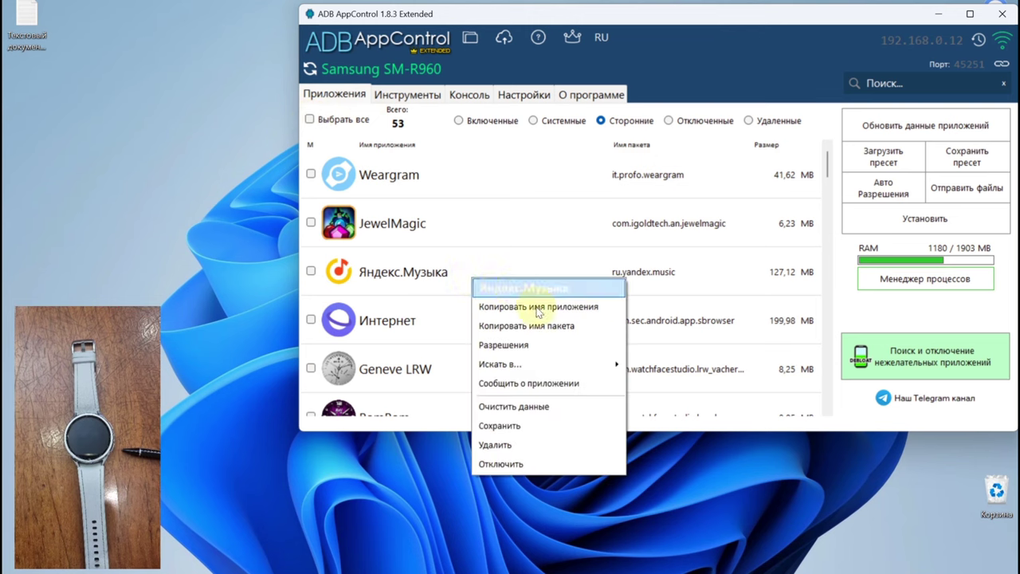
left_click(550, 340)
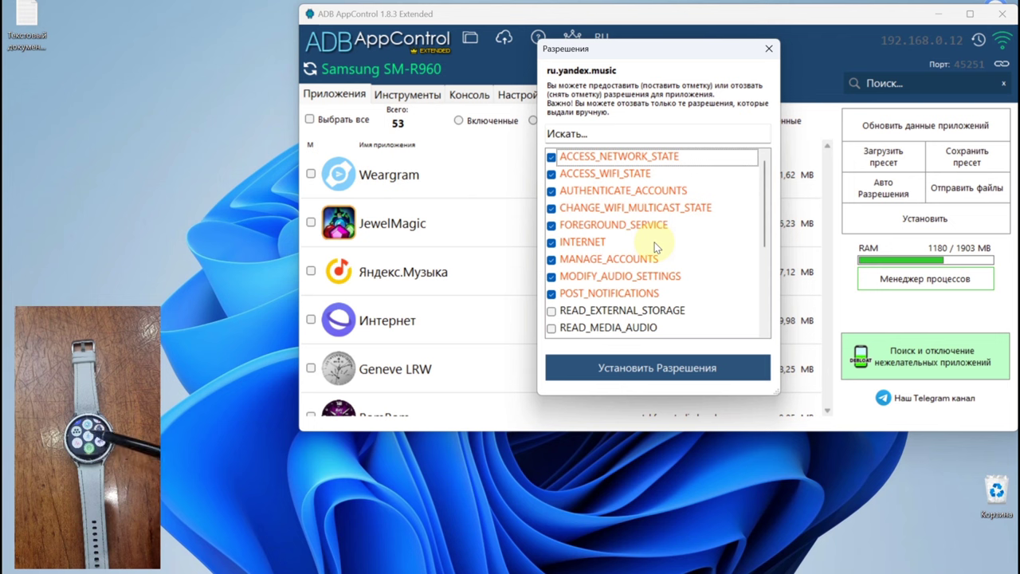
scroll(661, 260, "down", 2)
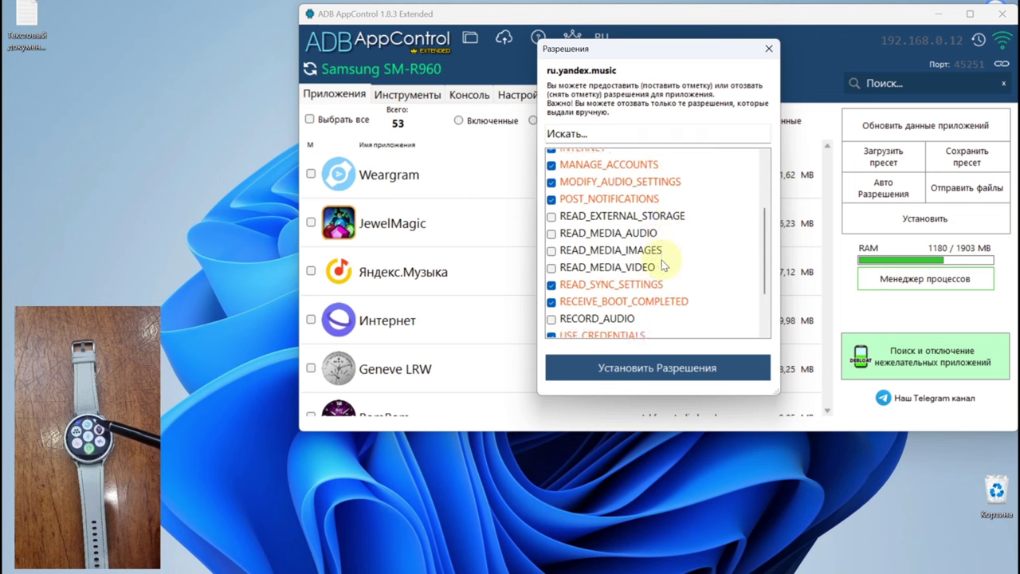
scroll(662, 260, "down", 3)
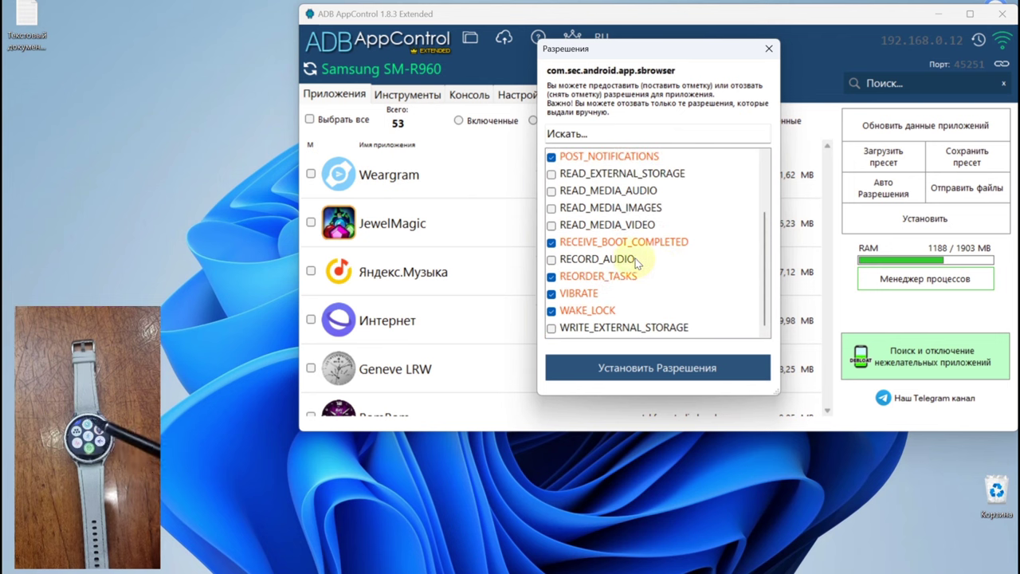
left_click(769, 48)
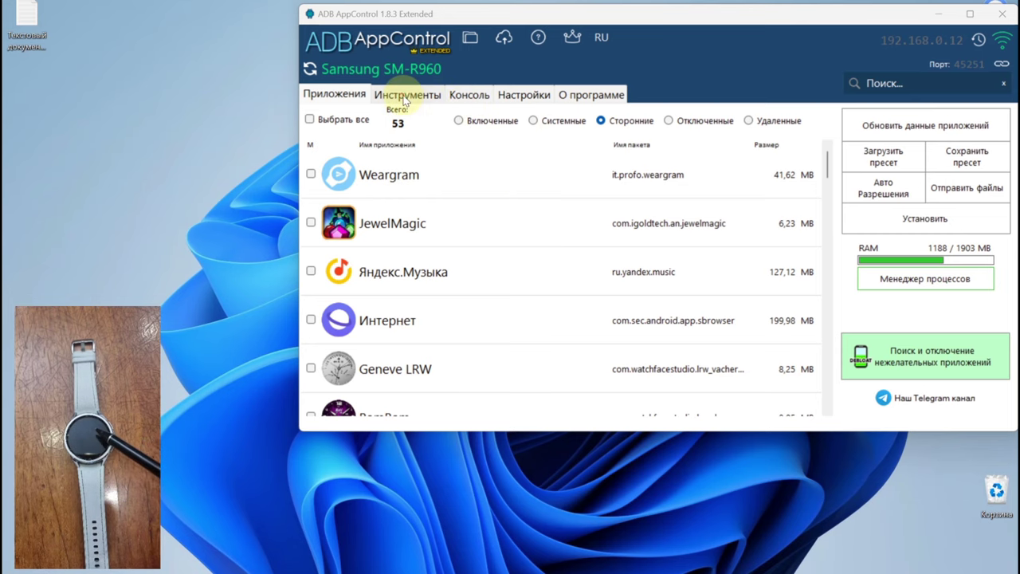
Try to set up remote screen control: open the Scrcpy download page, look for the archive in Загрузки and cancel the file selection.
left_click(406, 95)
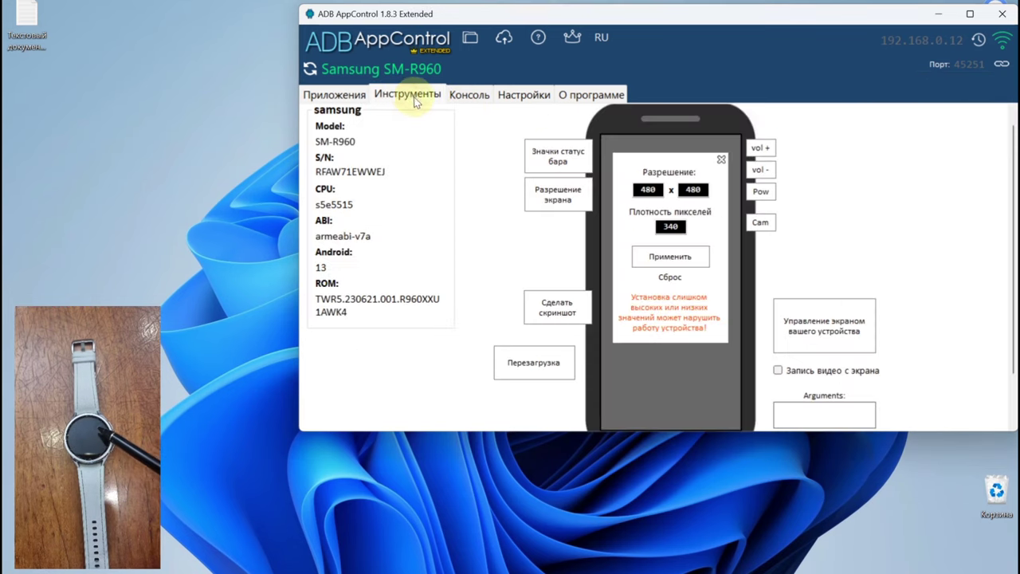
left_click(834, 332)
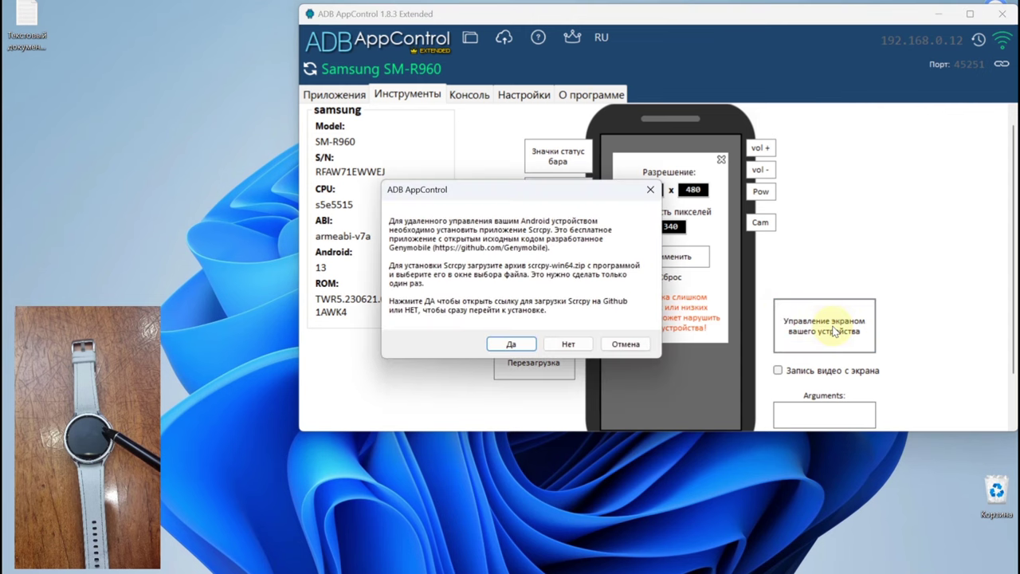
left_click(506, 344)
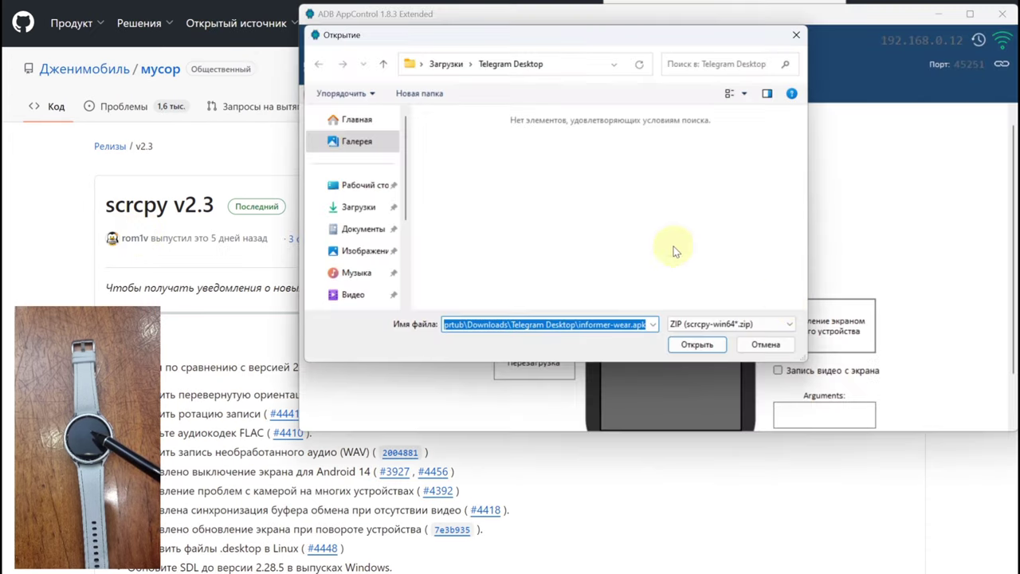
left_click(356, 215)
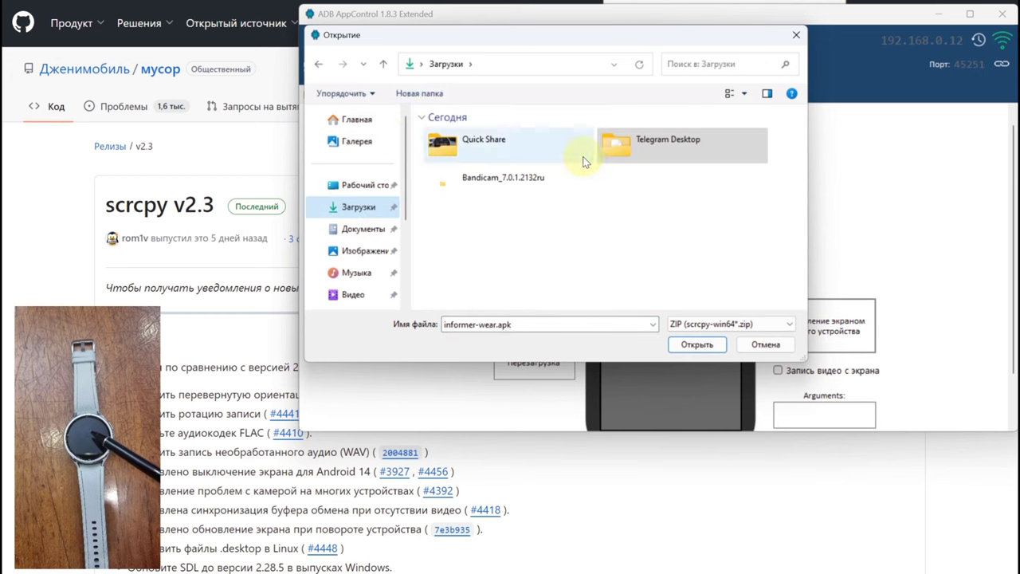
left_click(763, 346)
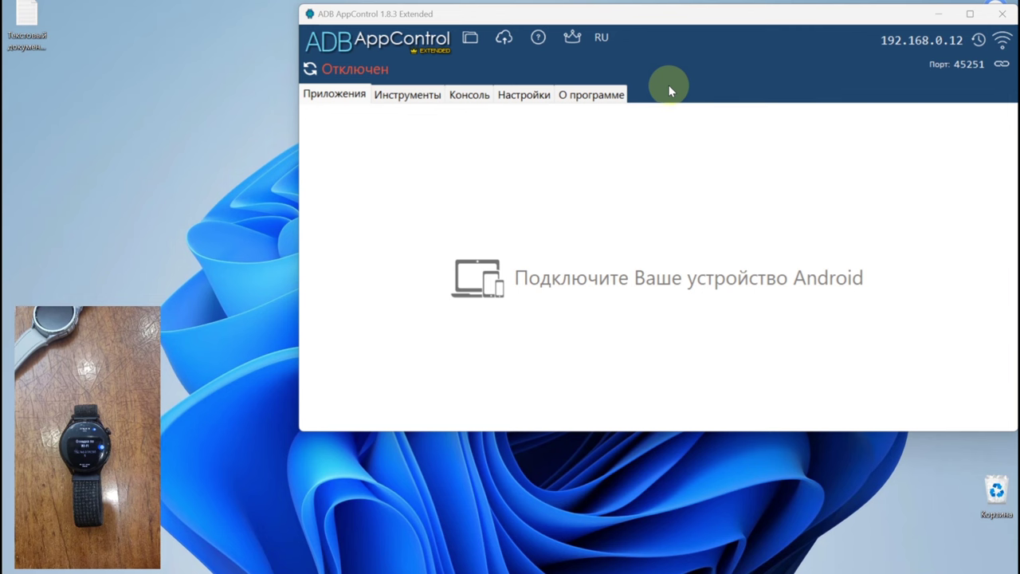
Set the connection port to 5555 and the IP address to 192.168.0.14, and connect to the second watch over Wi-Fi.
left_click(985, 64)
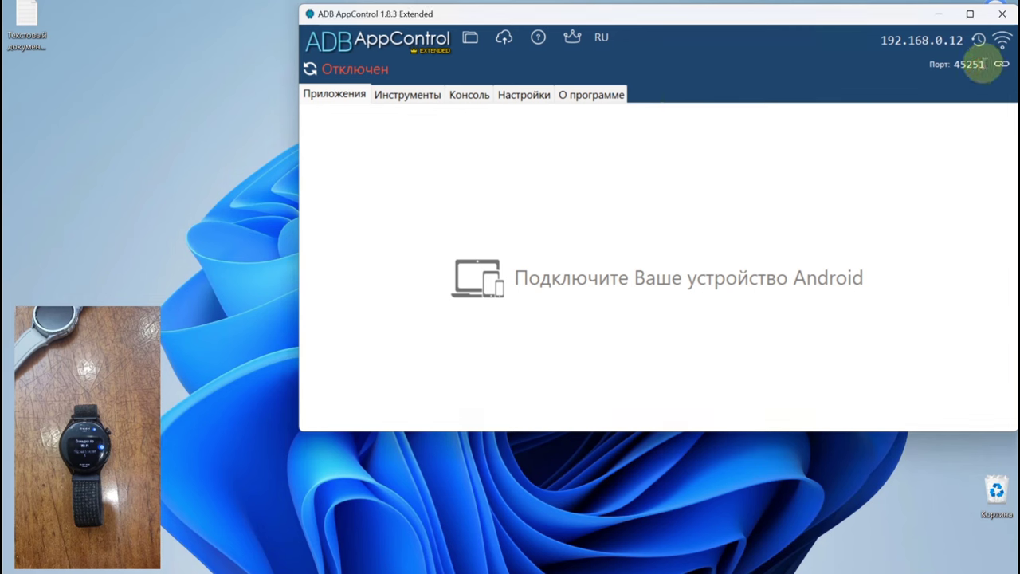
double_click(954, 66)
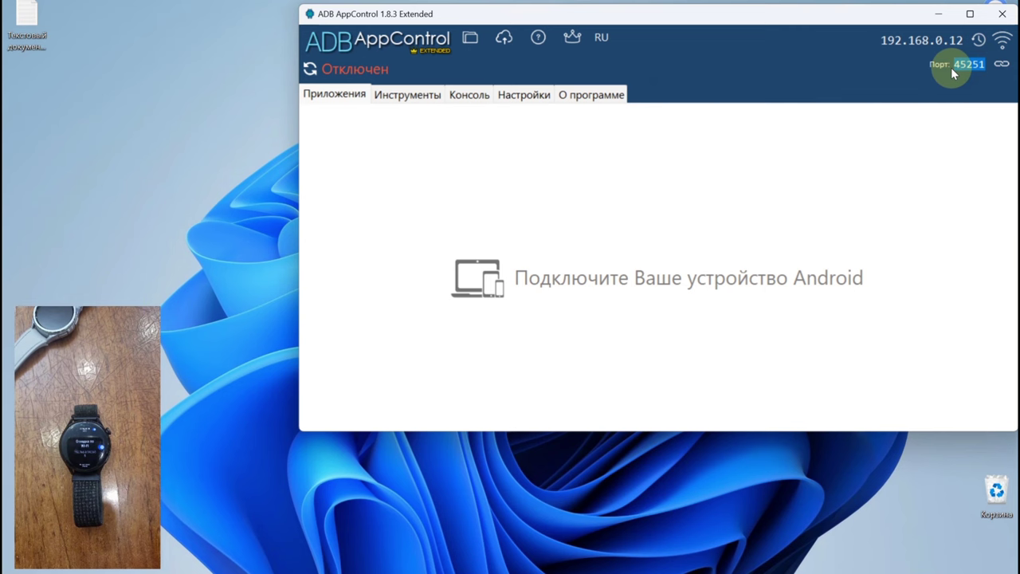
type("5555")
left_click(961, 40)
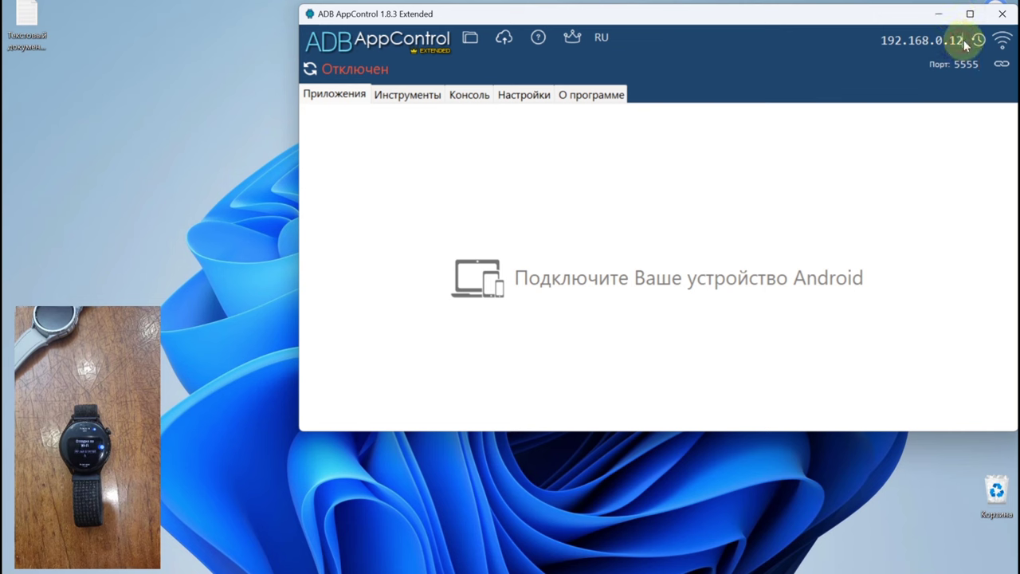
key("BackSpace")
type("4")
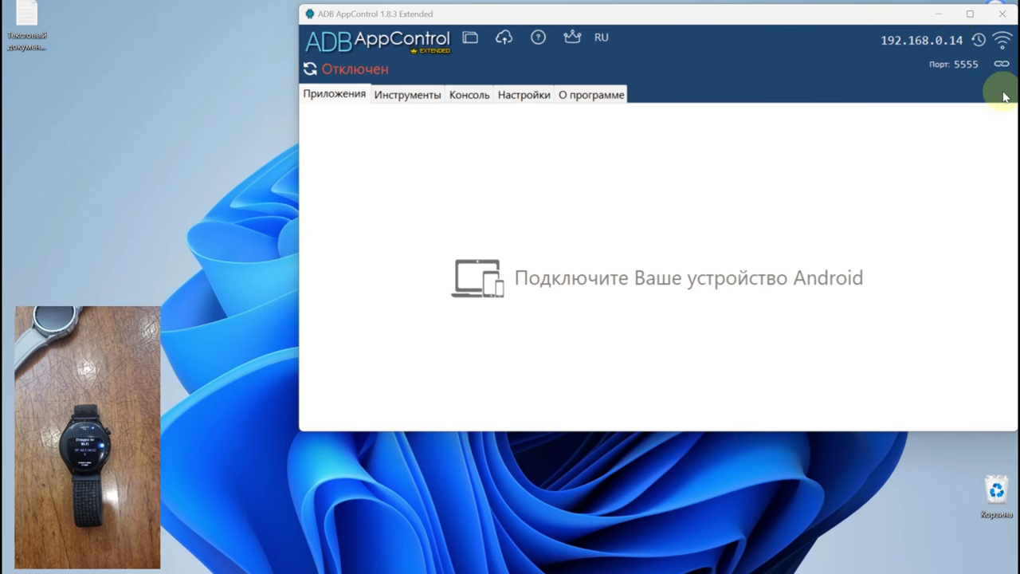
left_click(1001, 41)
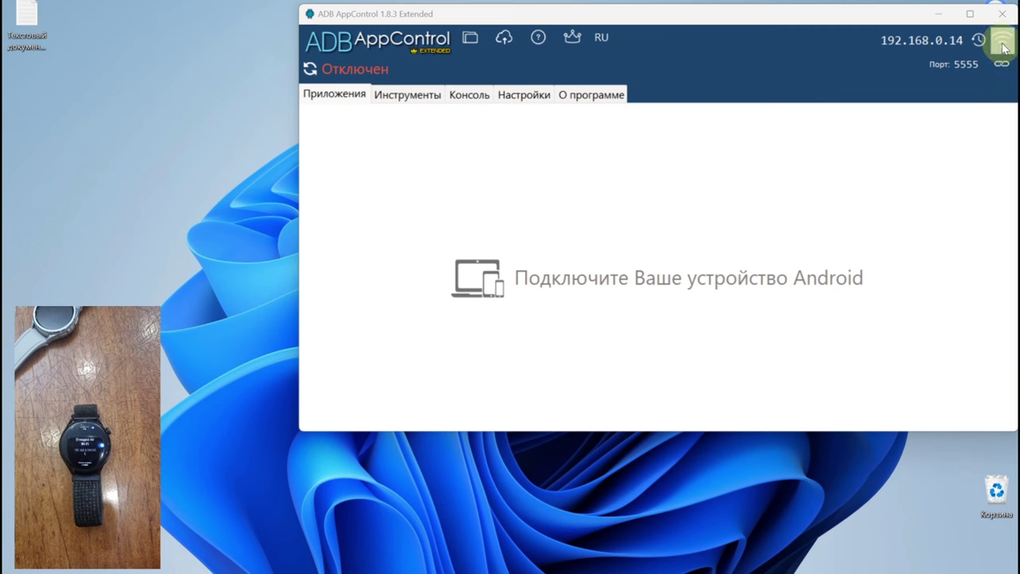
Reconnect over Wi-Fi to the Huawei watch at 192.168.0.14 on port 5555.
left_click(1002, 42)
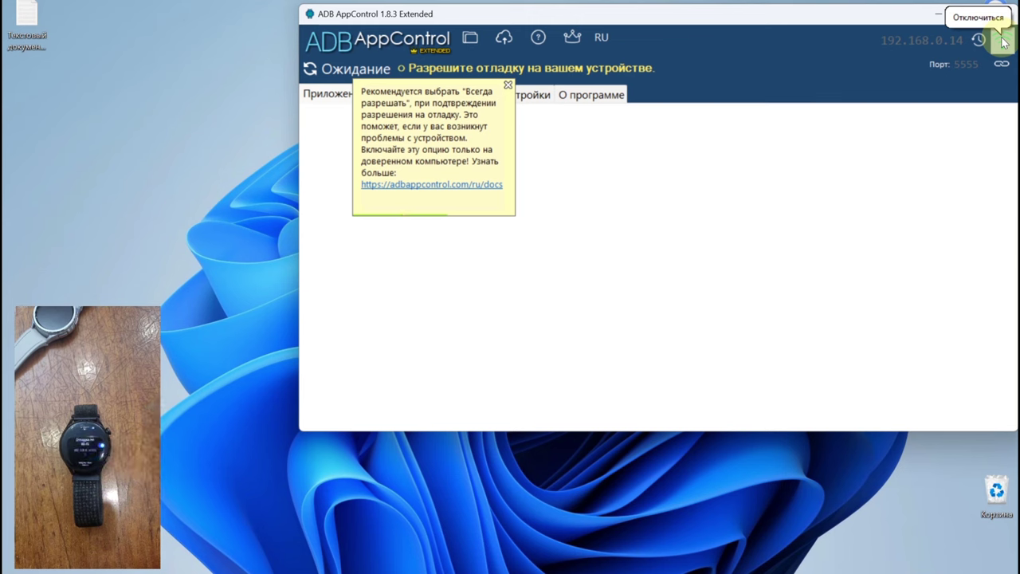
left_click(1003, 43)
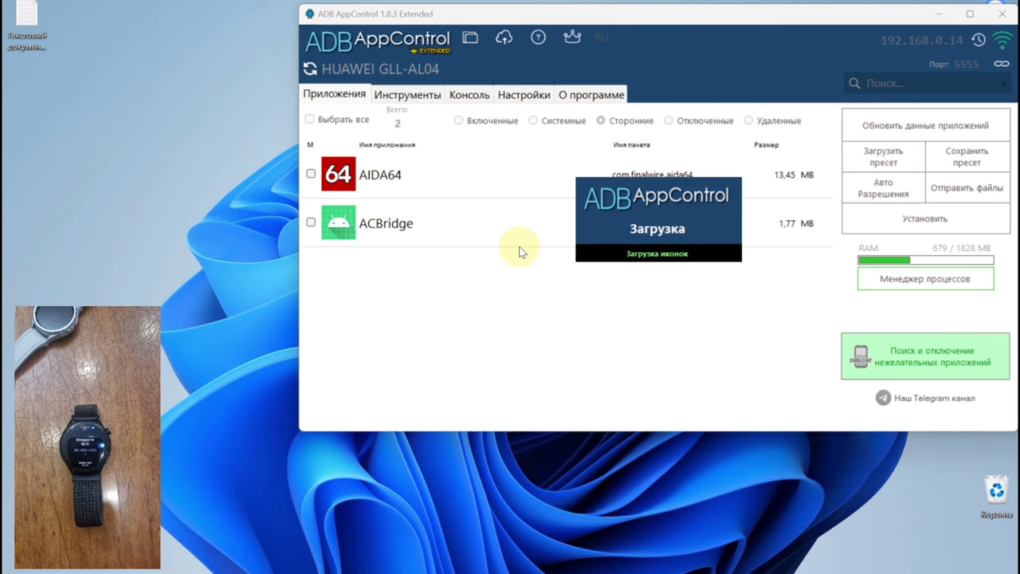
Switch to Notepad, copy "adb shell pm disable-user com.android.packageinstaller" from adb huawei.txt, and minimize the notes.
left_click(29, 37)
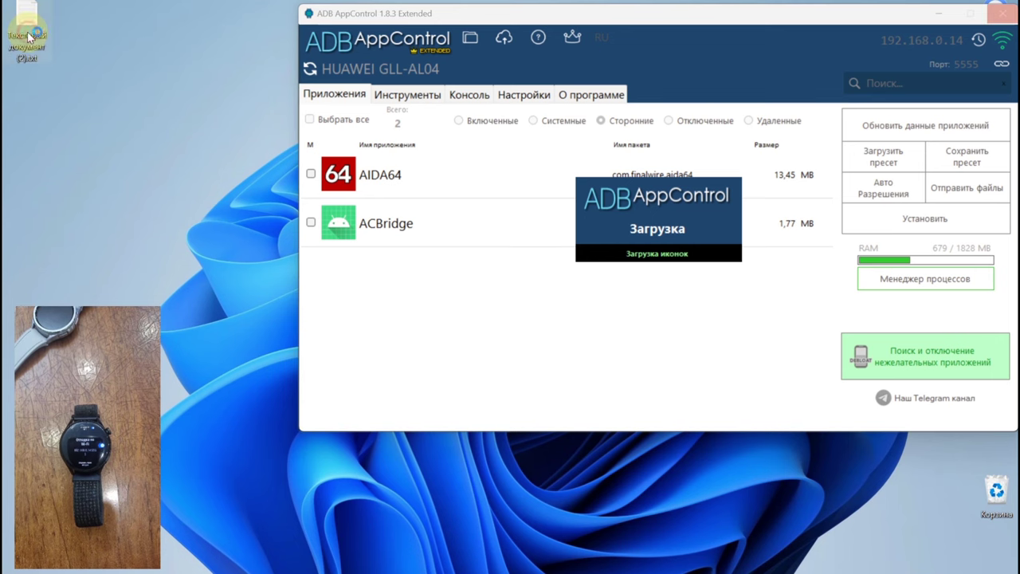
double_click(28, 37)
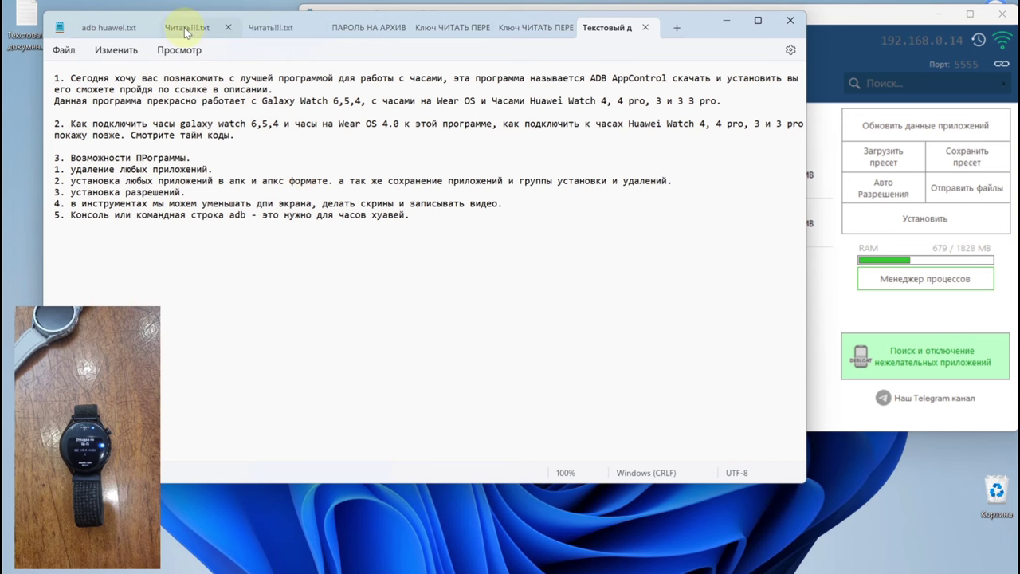
left_click(109, 32)
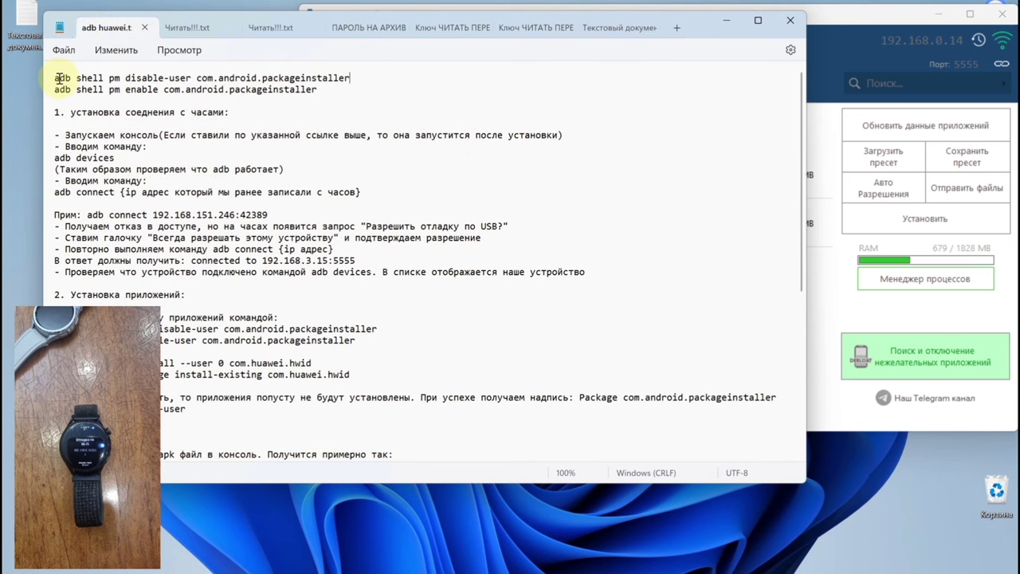
left_click_drag(57, 78, 356, 78)
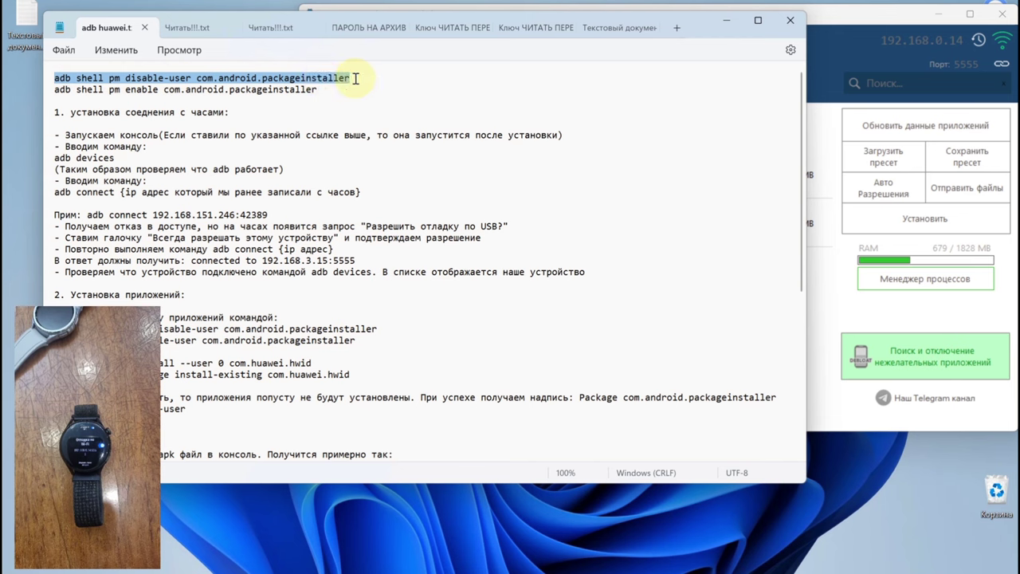
right_click(341, 82)
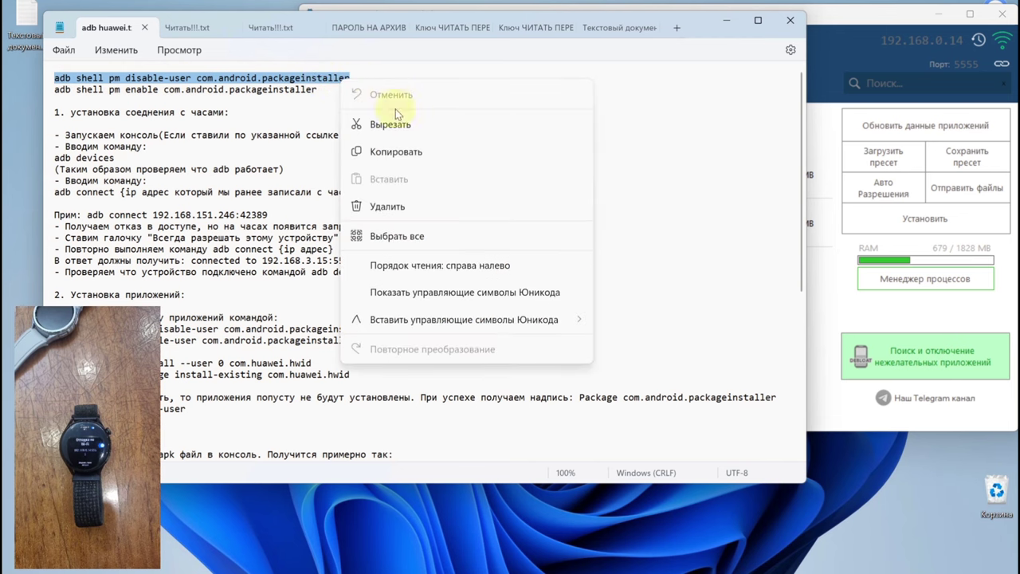
left_click(404, 152)
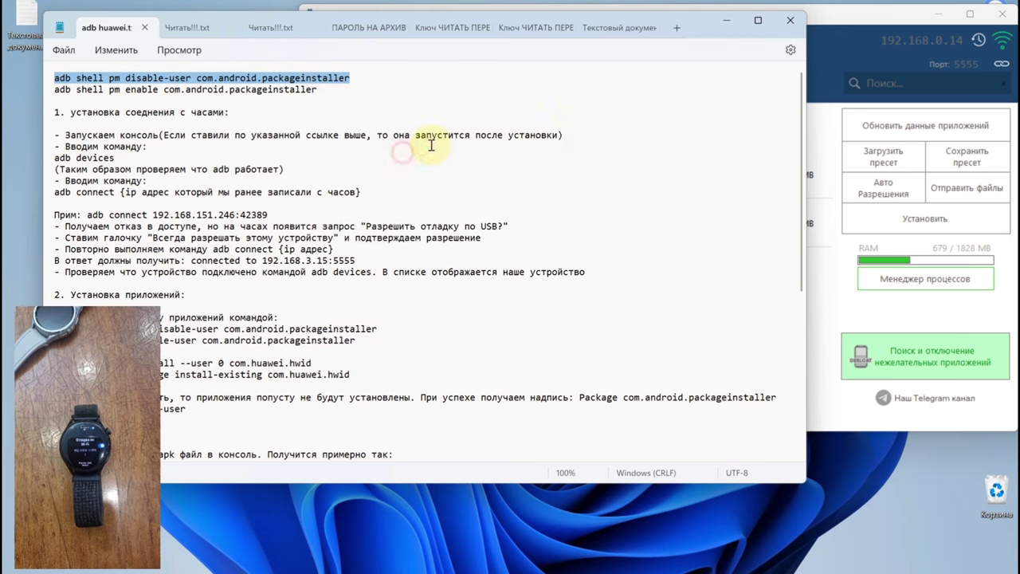
left_click(738, 21)
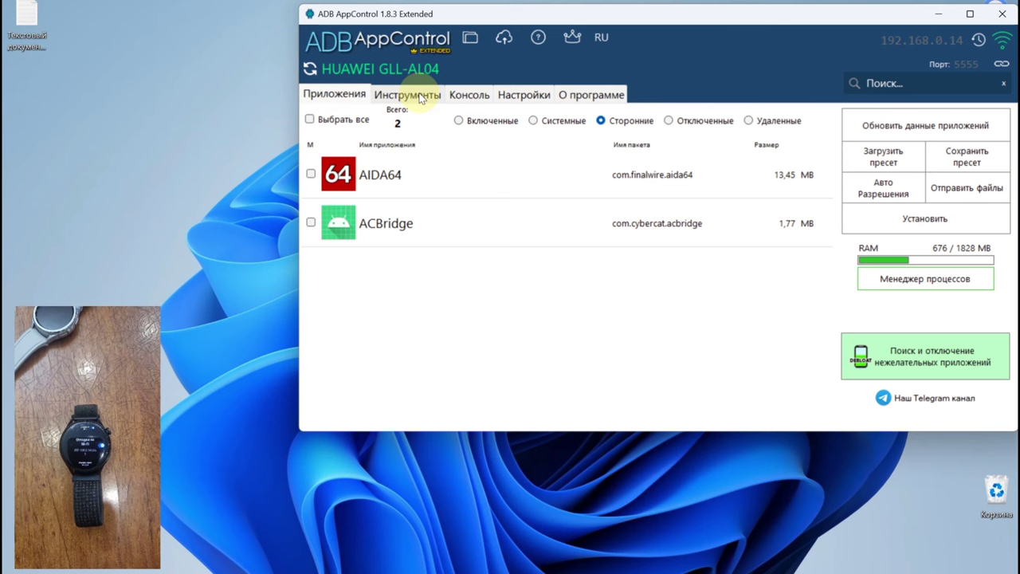
Paste and run "adb shell pm disable-user com.android.packageinstaller" in the ADB AppControl console.
left_click(420, 97)
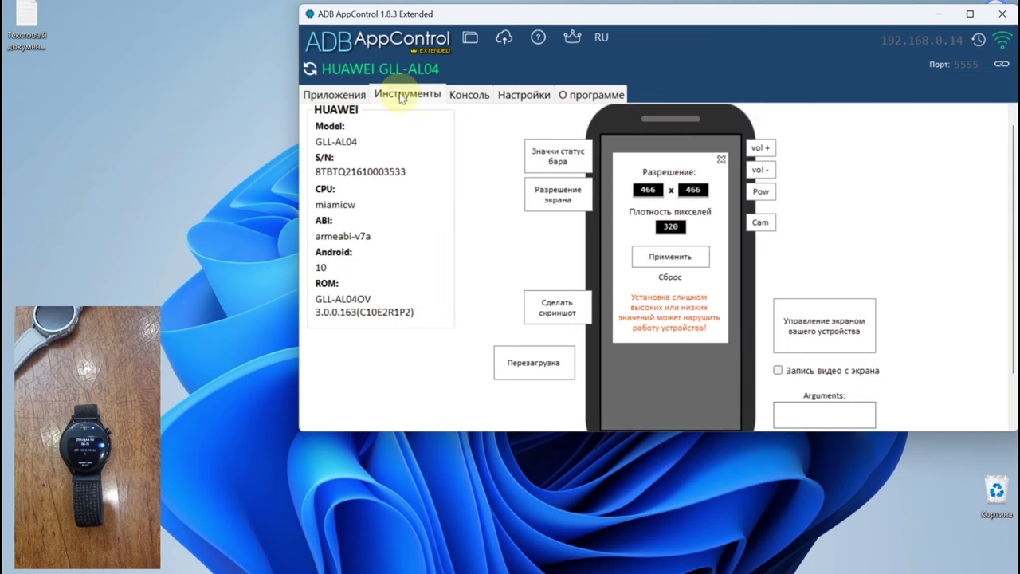
left_click(482, 96)
right_click(376, 360)
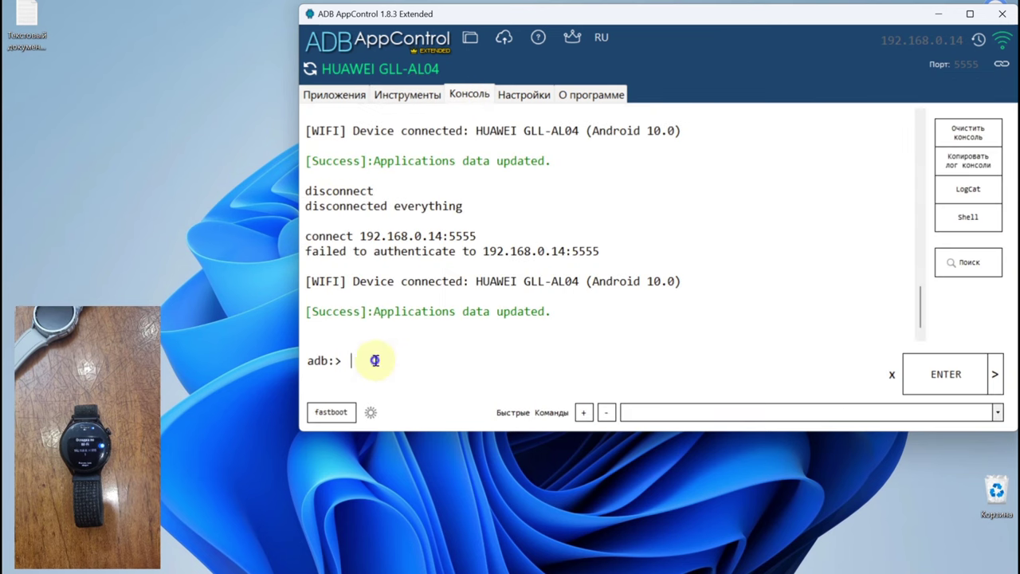
left_click(407, 398)
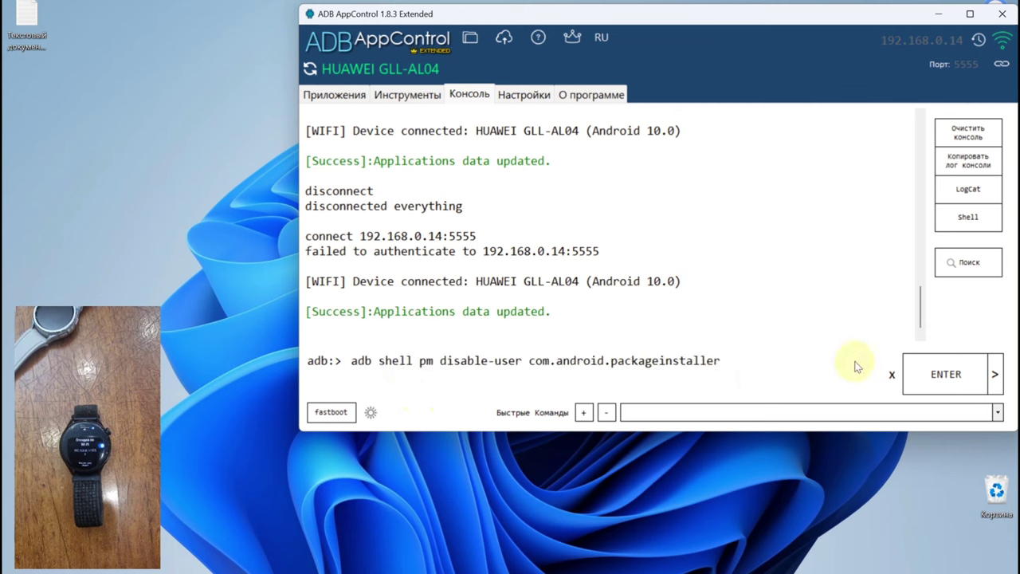
left_click(956, 372)
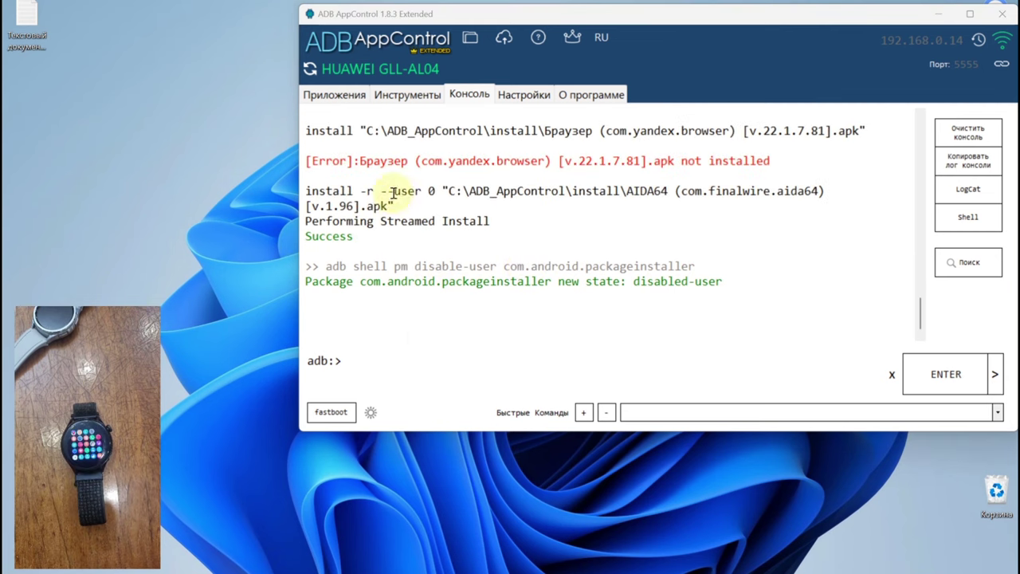
Install the AIDA64 (com.finalwire.aida64) [v.1.96].apk file from the Install folder on the watch and dismiss the completion message.
left_click(355, 100)
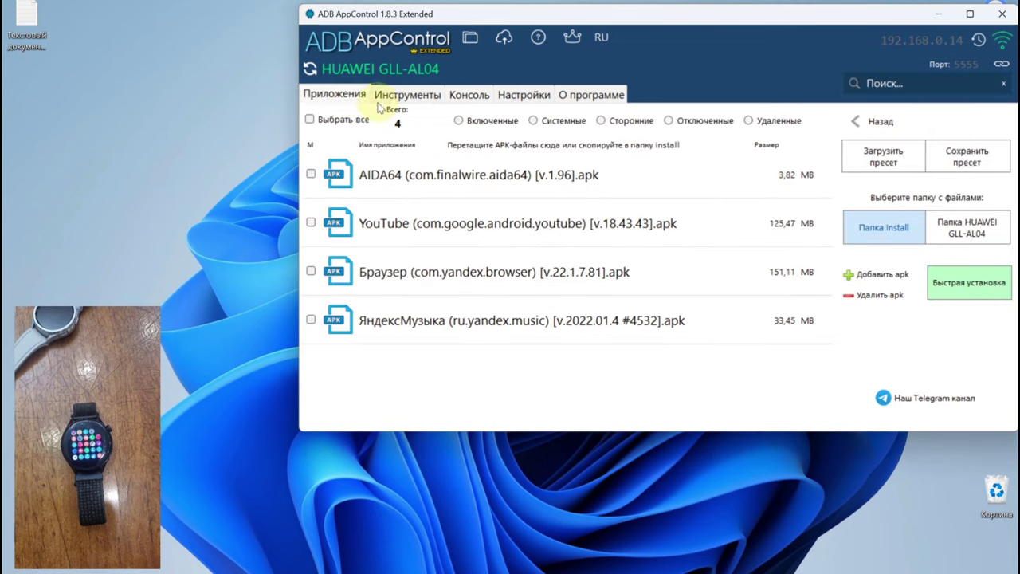
left_click(310, 174)
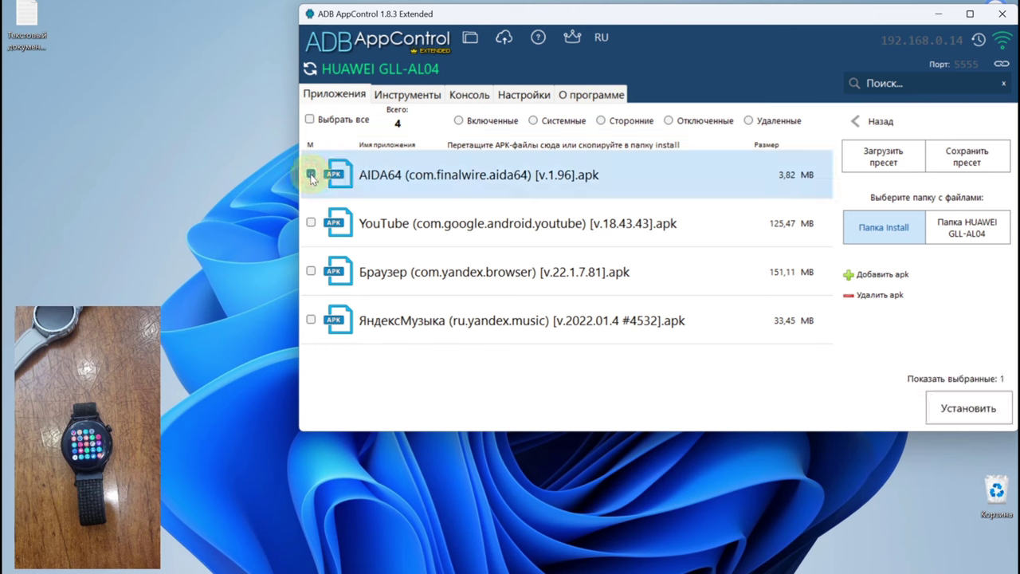
left_click(968, 409)
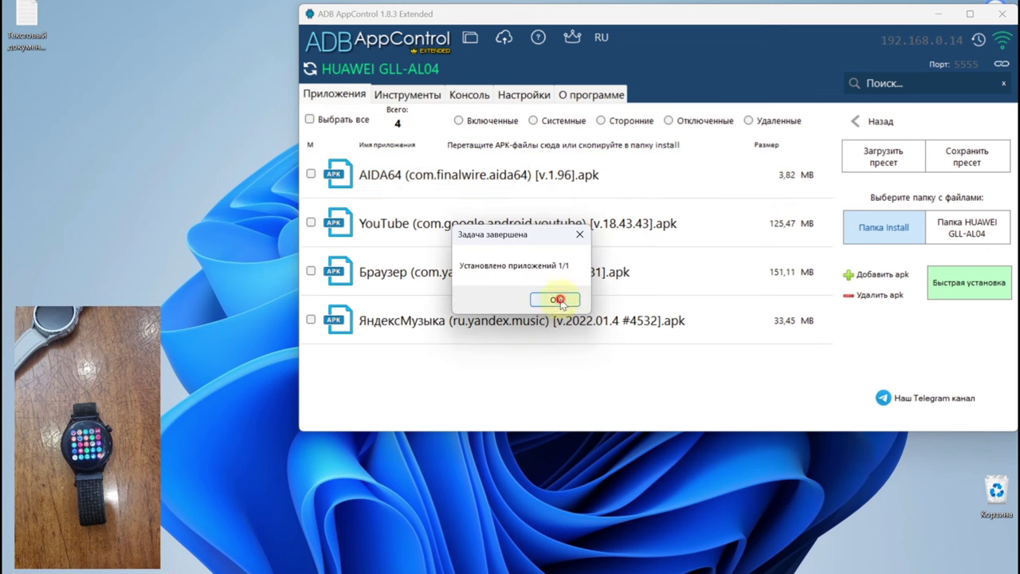
left_click(558, 299)
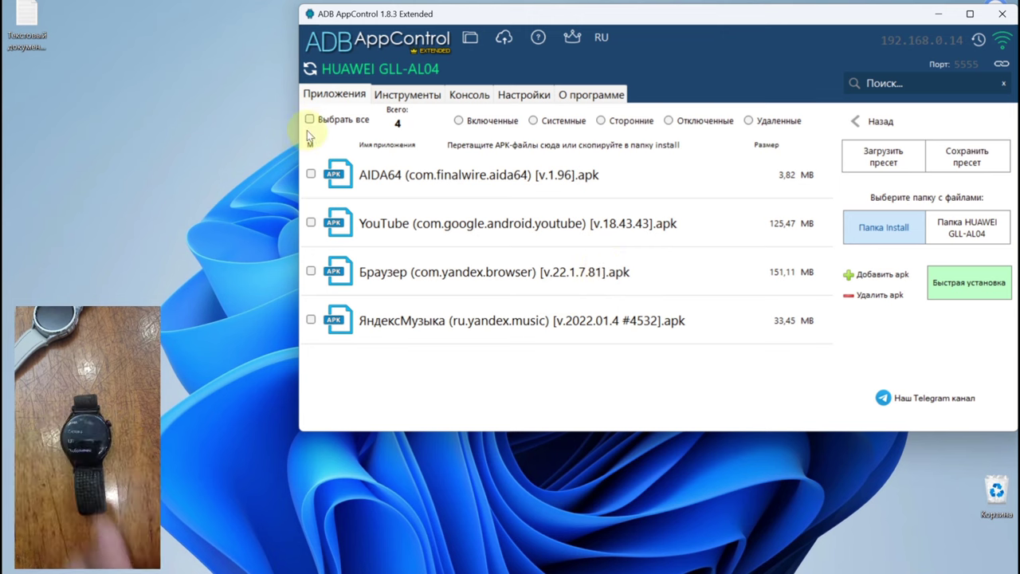
Look through the tools, console and settings, and the watch's app lists by filter: enabled, system, third-party, disabled and deleted.
left_click(428, 99)
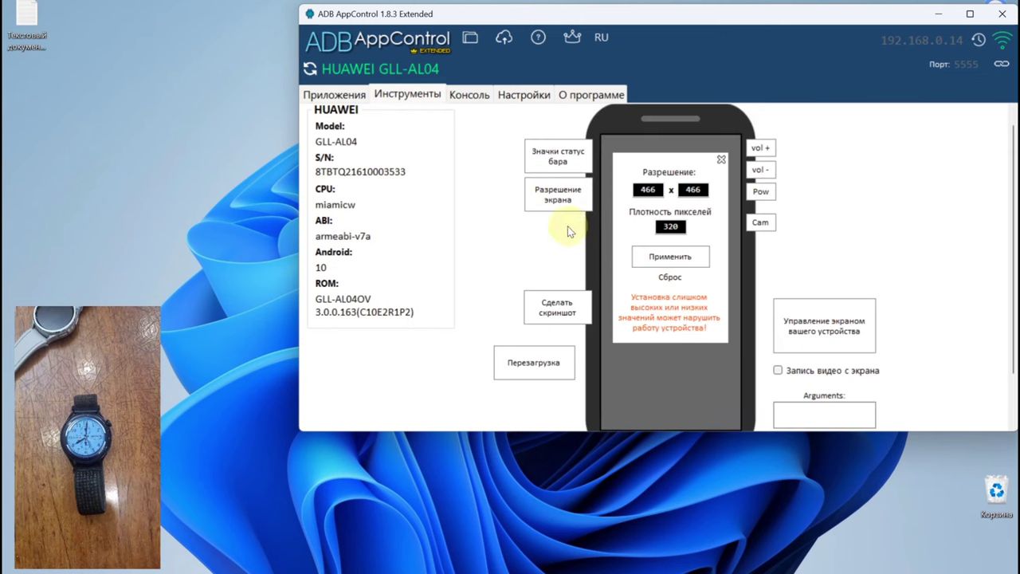
left_click(470, 97)
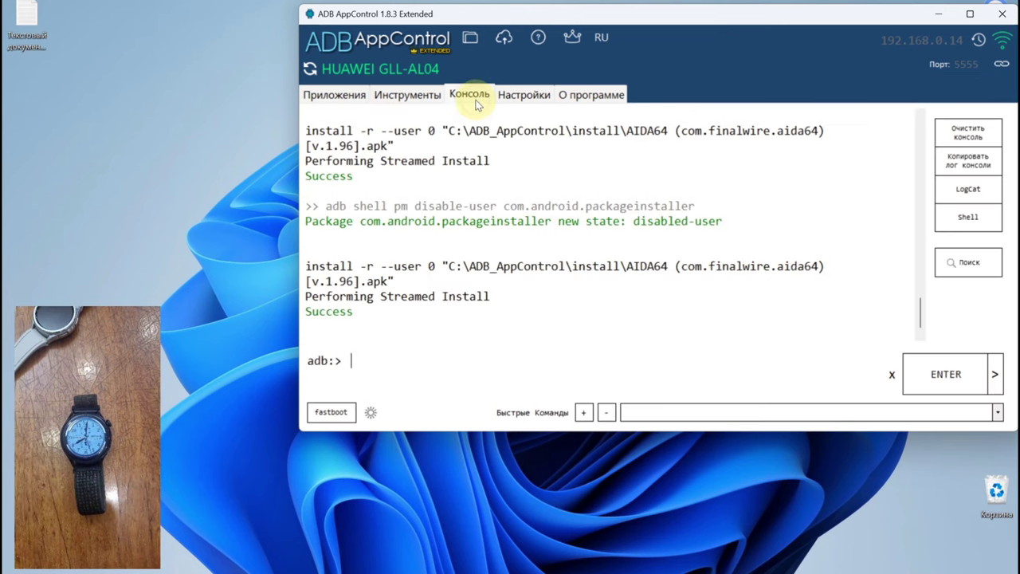
left_click(520, 96)
left_click(335, 94)
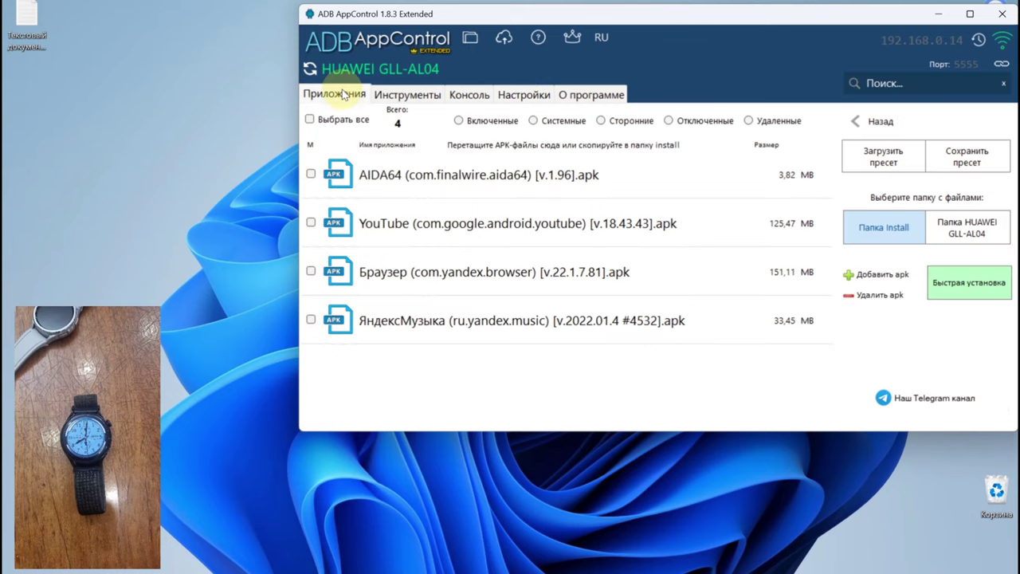
left_click(558, 121)
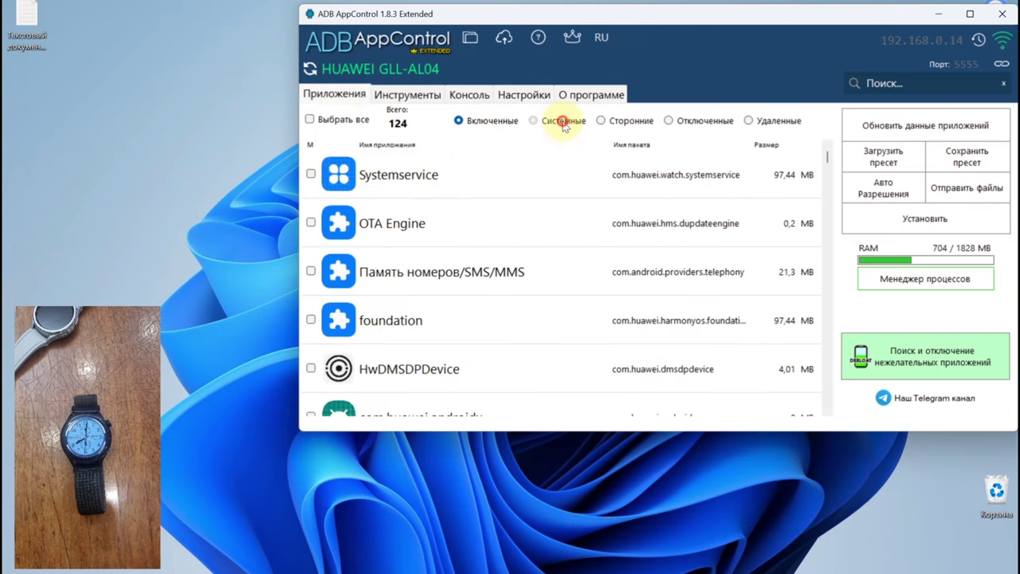
left_click(604, 122)
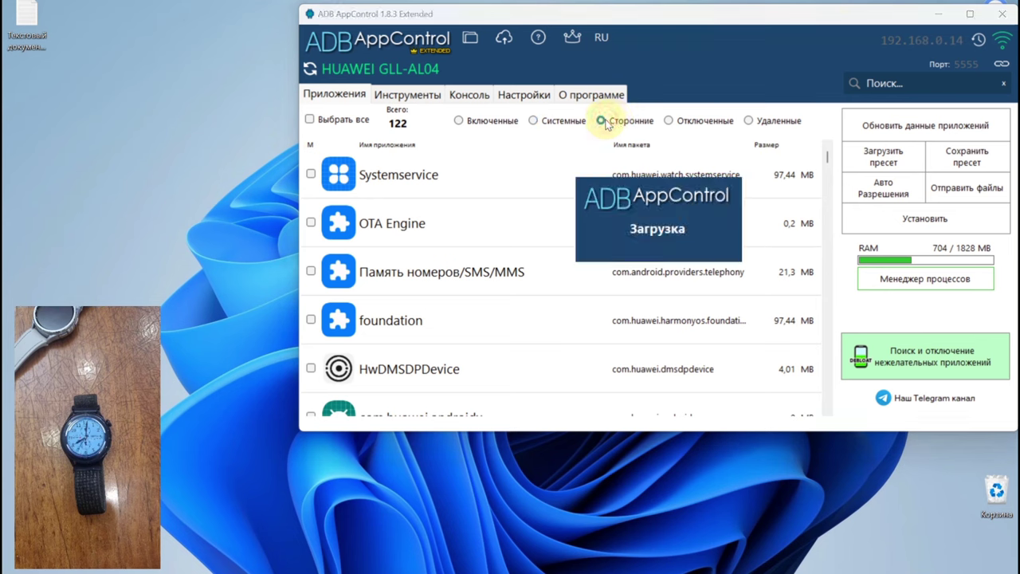
left_click(685, 125)
left_click(777, 124)
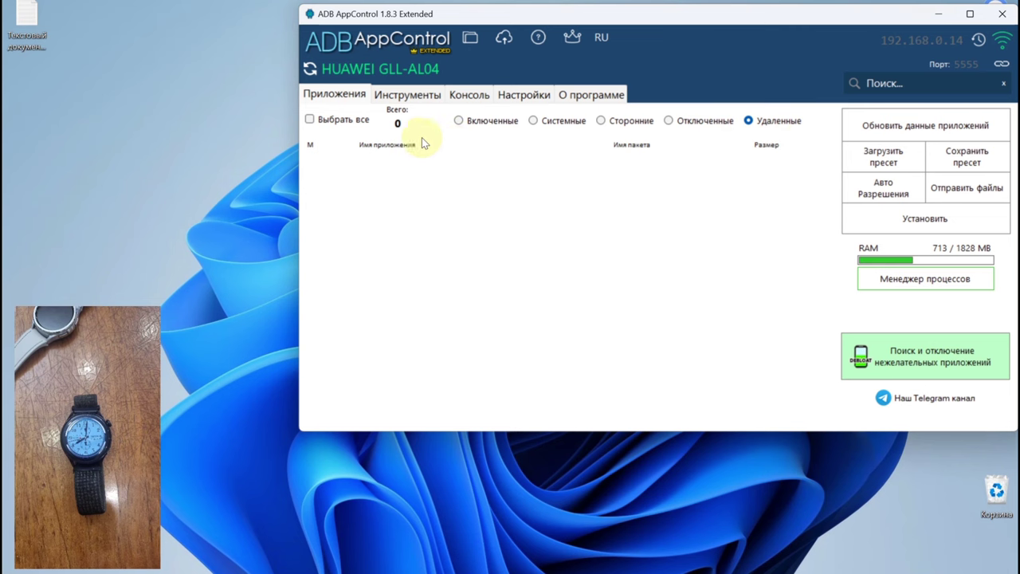
left_click(465, 124)
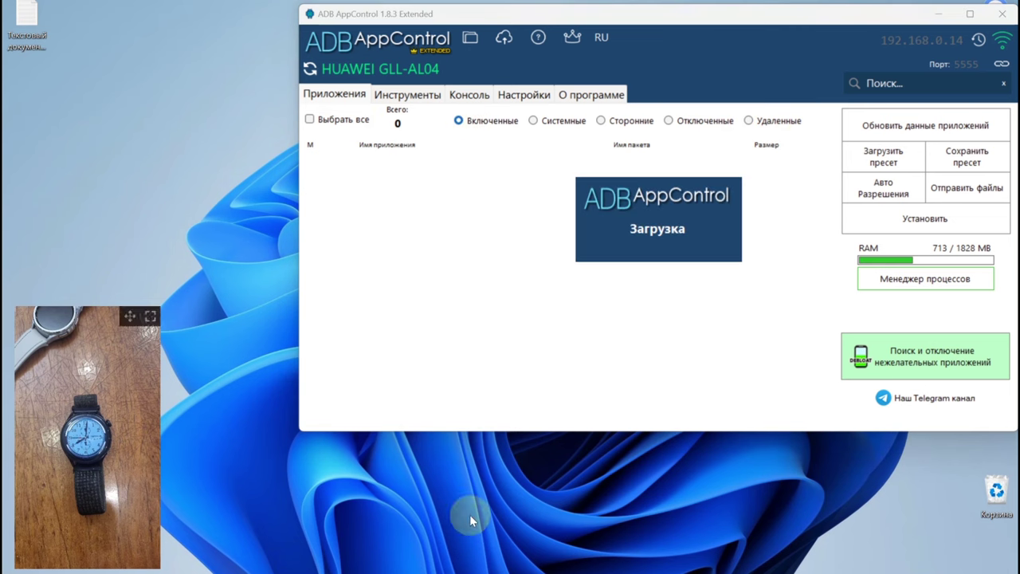
Switch to Notepad, copy "adb shell pm enable com.android.packageinstaller" from adb huawei.txt, and minimize the notes.
double_click(25, 36)
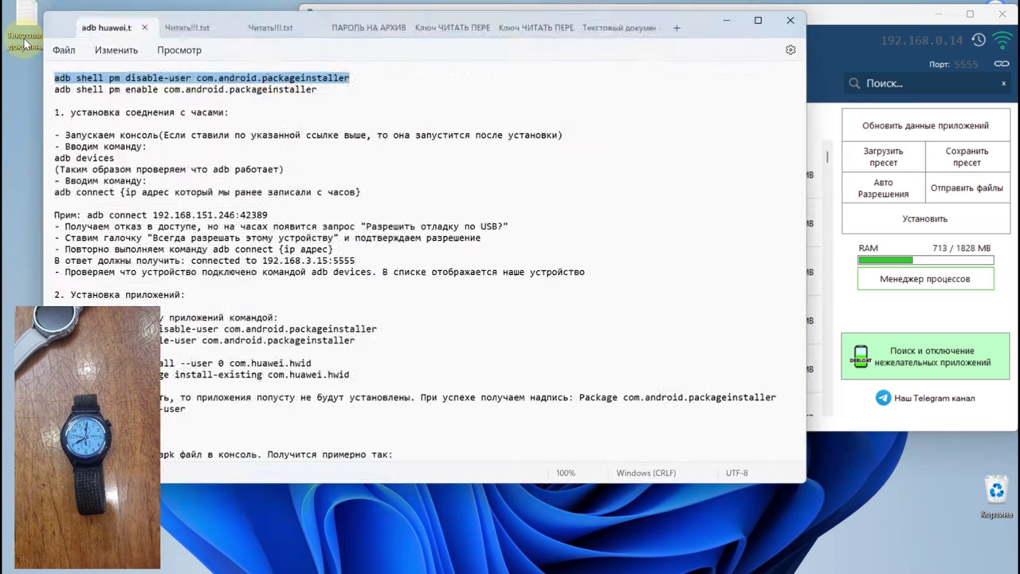
left_click(108, 27)
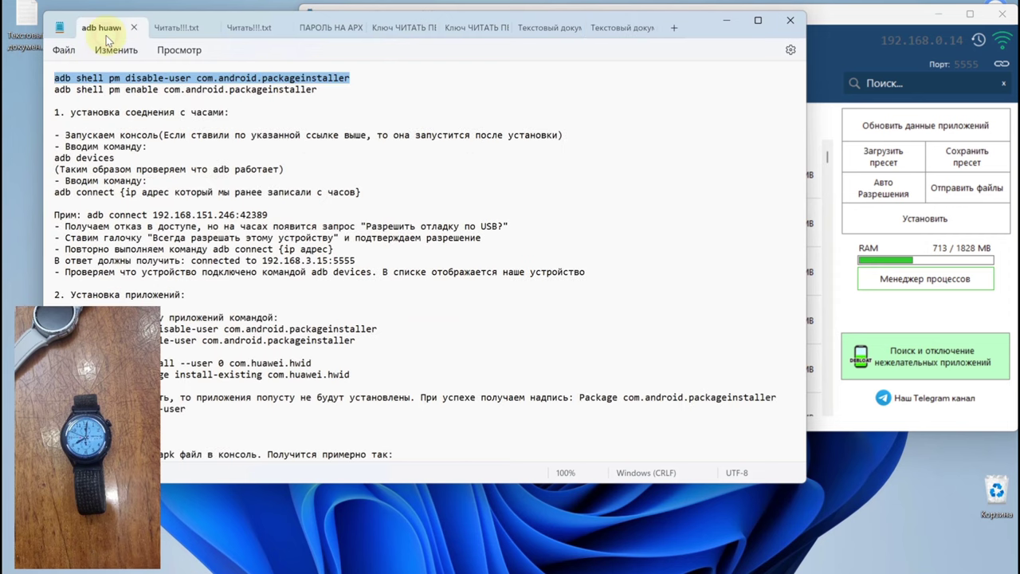
left_click_drag(54, 89, 324, 89)
right_click(293, 91)
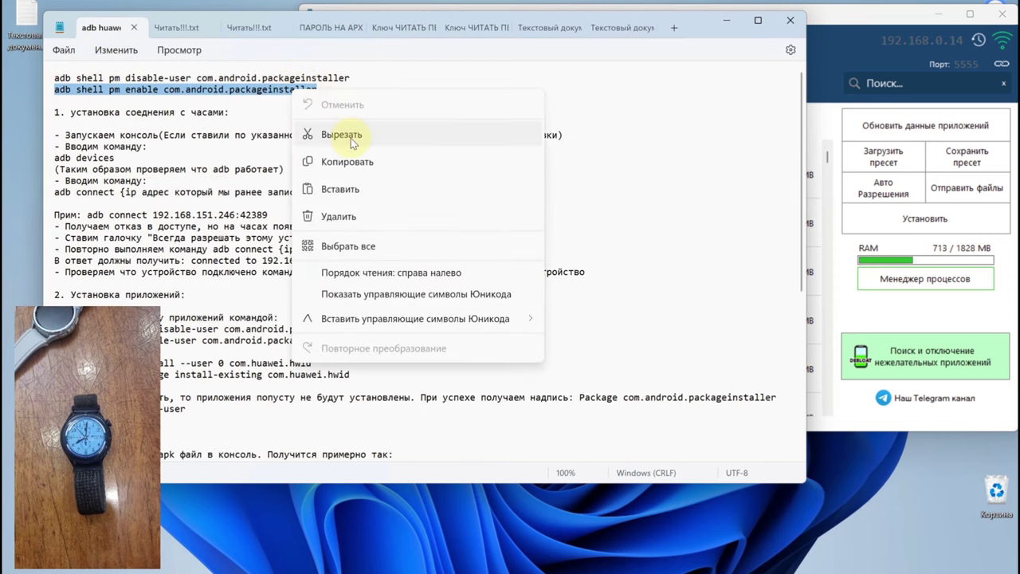
left_click(354, 166)
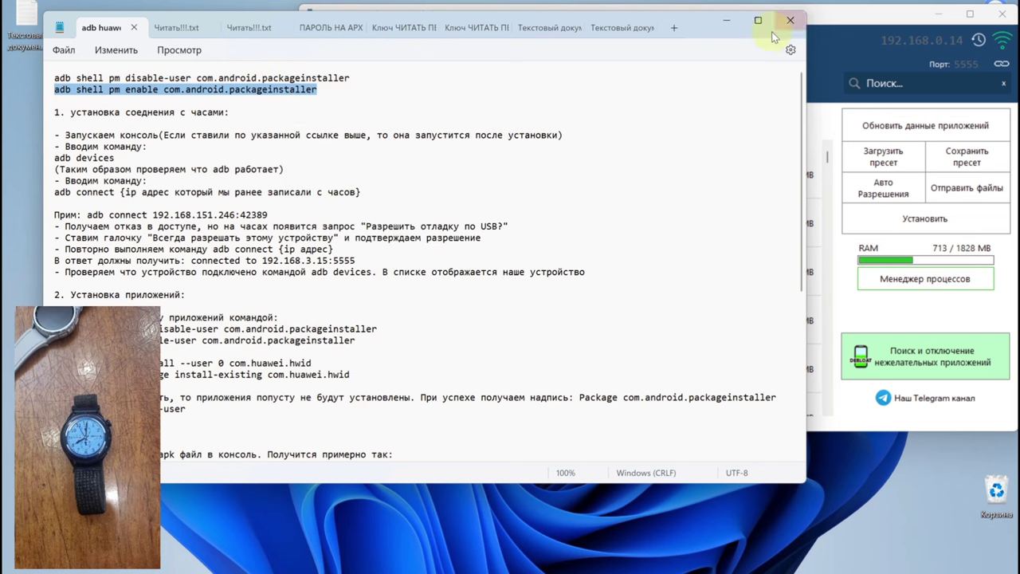
left_click(727, 21)
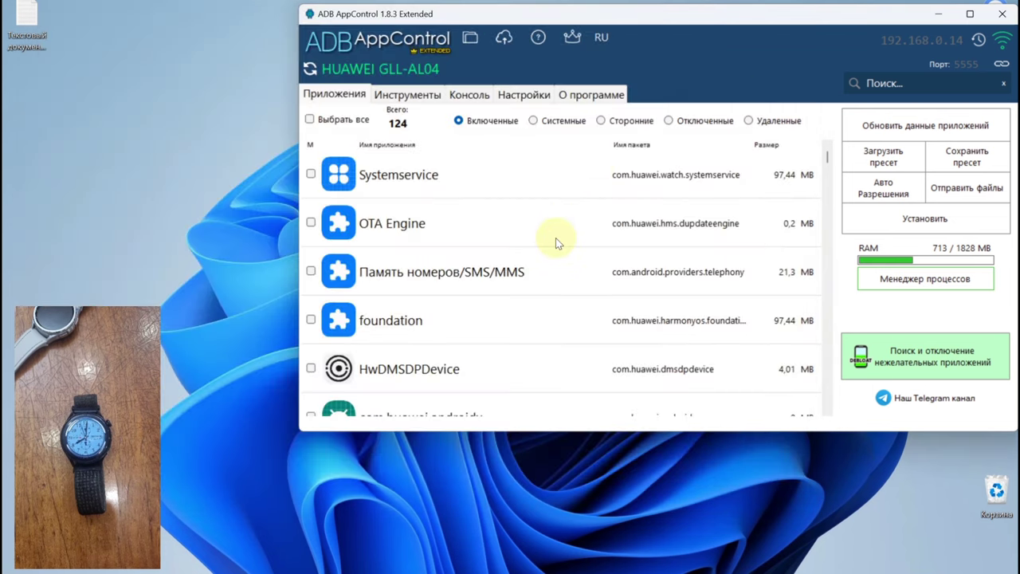
Paste and run "adb shell pm enable com.android.packageinstaller" in the ADB AppControl console.
left_click(456, 93)
right_click(375, 360)
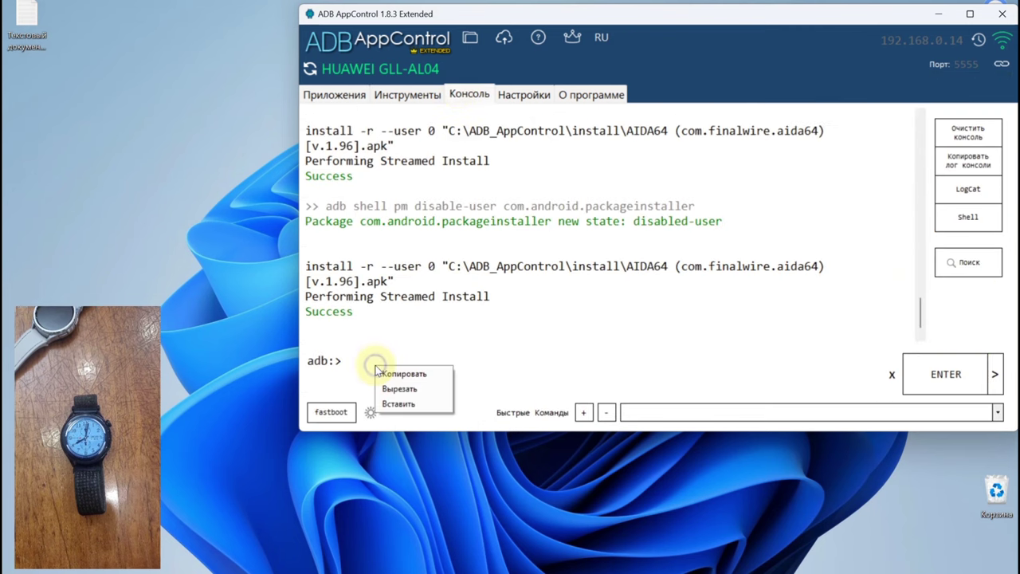
left_click(424, 405)
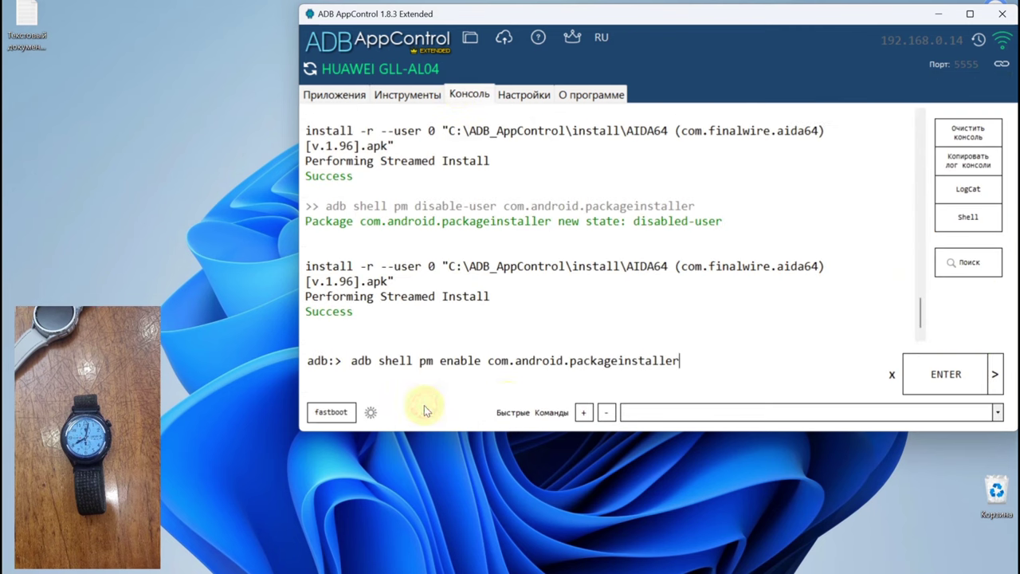
left_click(947, 376)
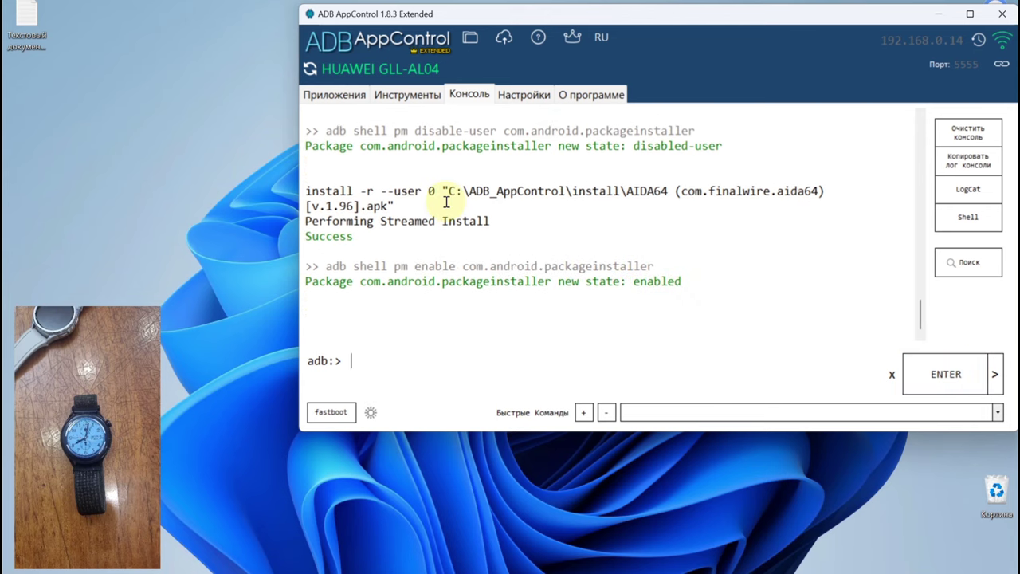
Disconnect the Huawei watch from the Wi-Fi connection.
left_click(972, 50)
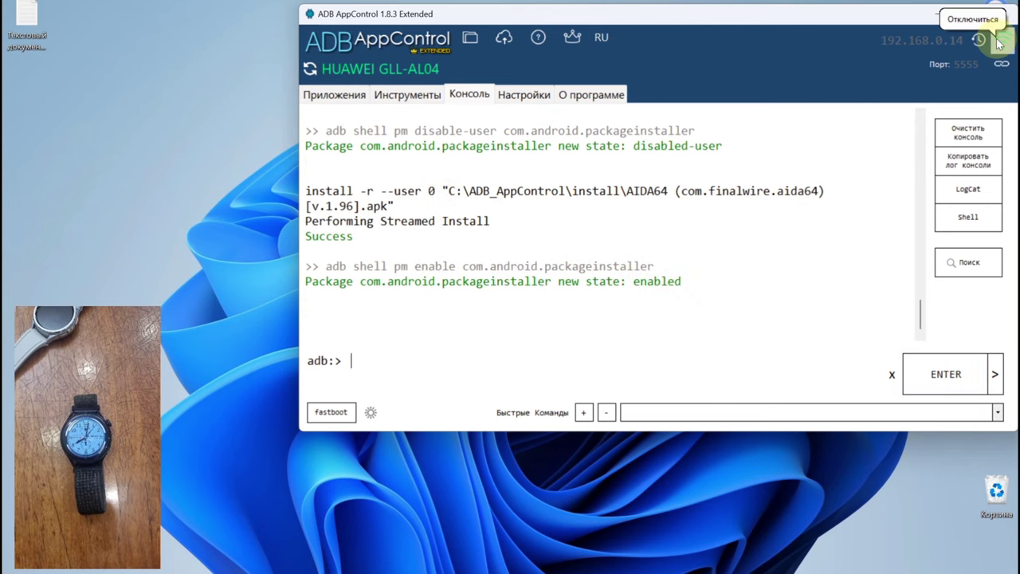
left_click(1002, 47)
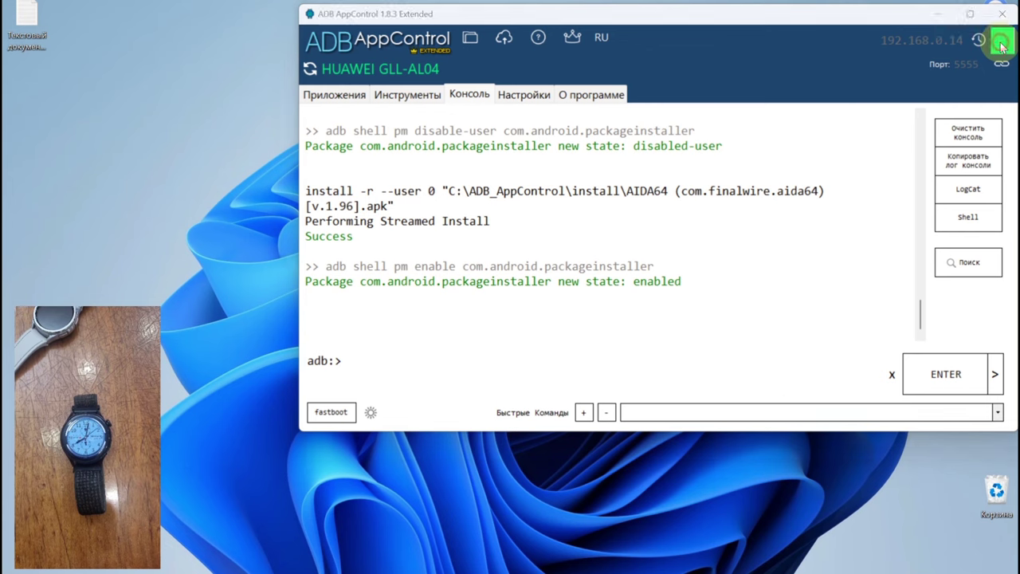